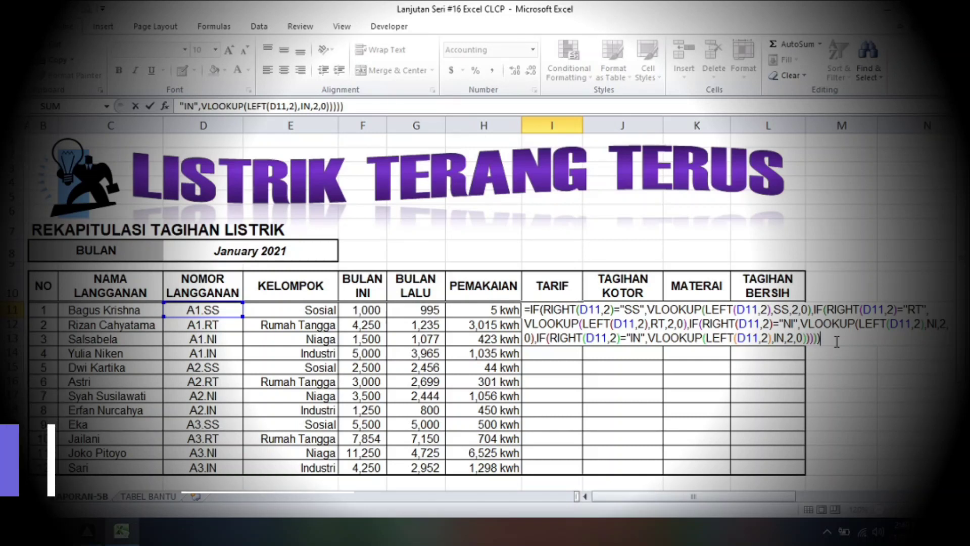
# Commit the nested tariff formula in I11 and copy it down through I22
pyautogui.press('Return')
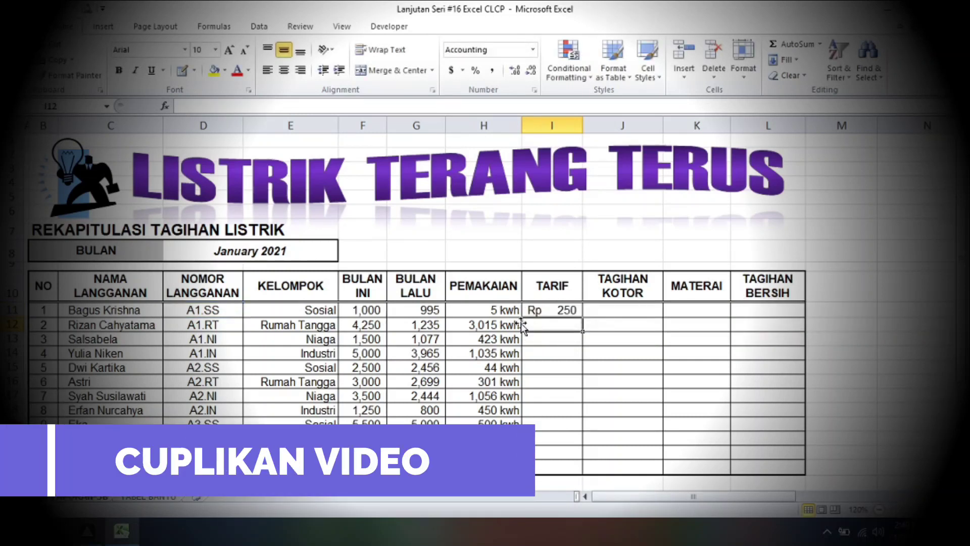
pyautogui.click(562, 311)
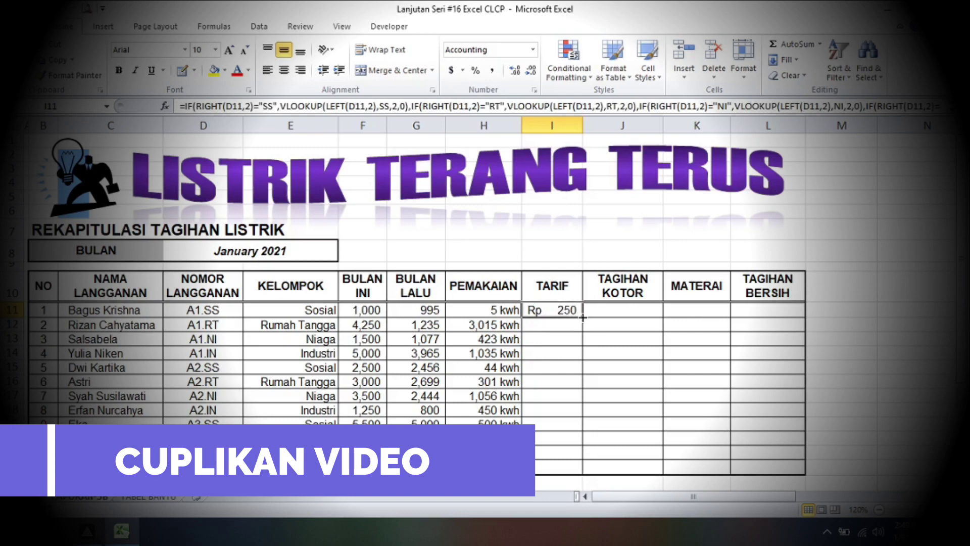
pyautogui.moveTo(583, 317); pyautogui.dragTo(586, 472)
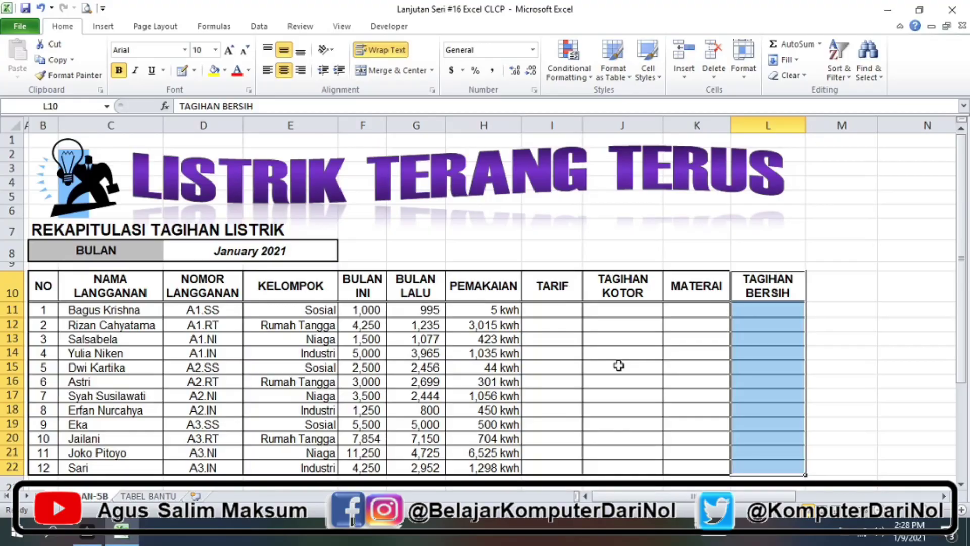
pyautogui.click(542, 314)
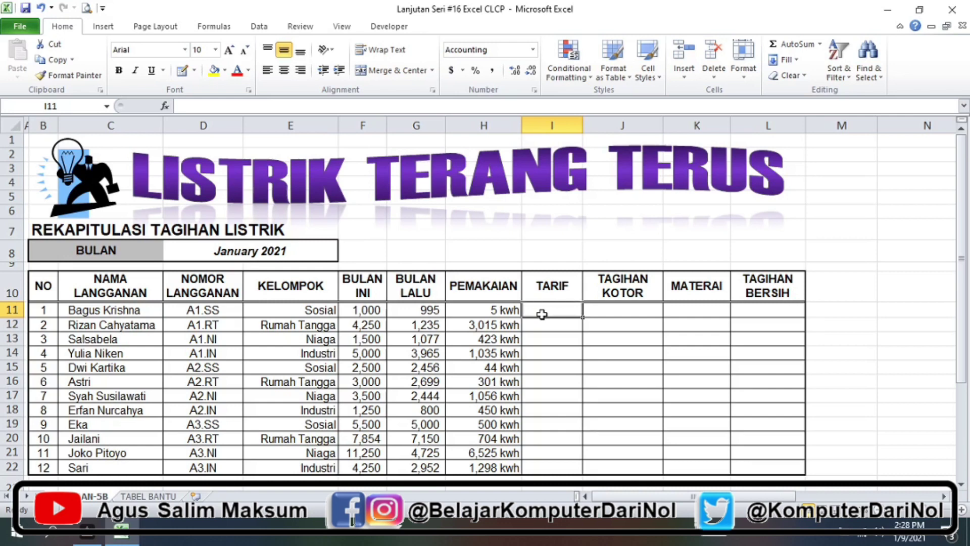
pyautogui.moveTo(550, 283); pyautogui.dragTo(548, 462)
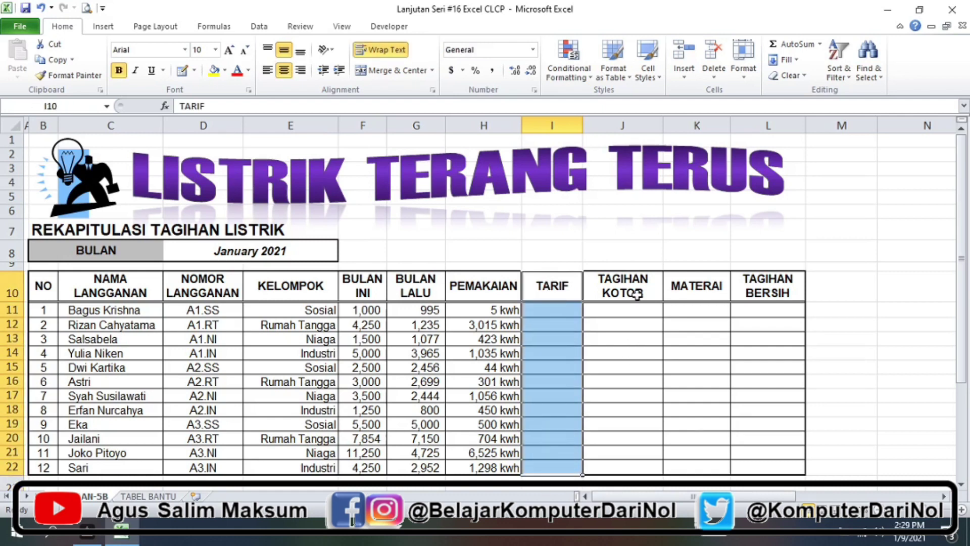
pyautogui.moveTo(637, 293); pyautogui.dragTo(637, 475)
pyautogui.moveTo(696, 285); pyautogui.dragTo(699, 467)
pyautogui.moveTo(768, 286); pyautogui.dragTo(764, 472)
pyautogui.scroll(-3, 737, 430)
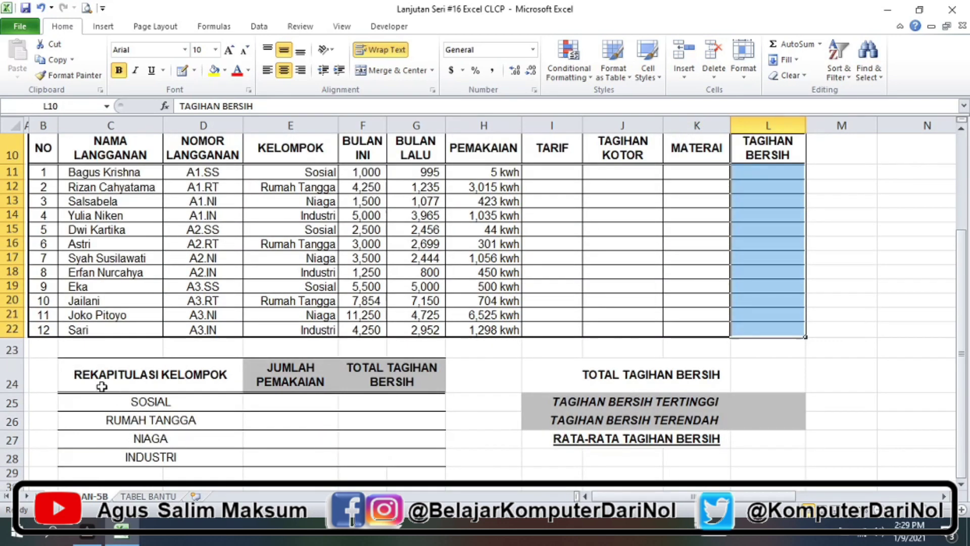
pyautogui.moveTo(101, 387); pyautogui.dragTo(376, 450)
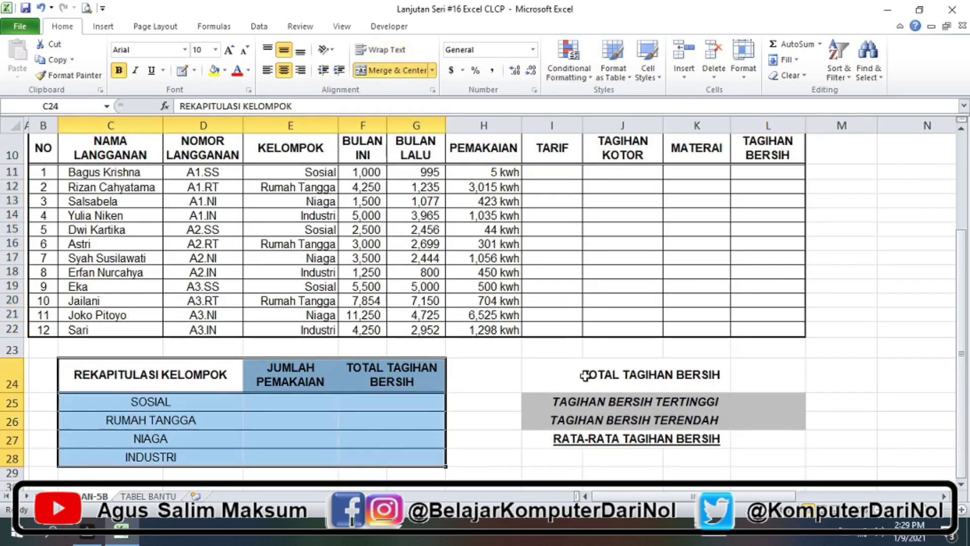
pyautogui.moveTo(586, 377)
pyautogui.mouseDown()
pyautogui.moveTo(765, 410)
pyautogui.moveTo(769, 442)
pyautogui.mouseUp()
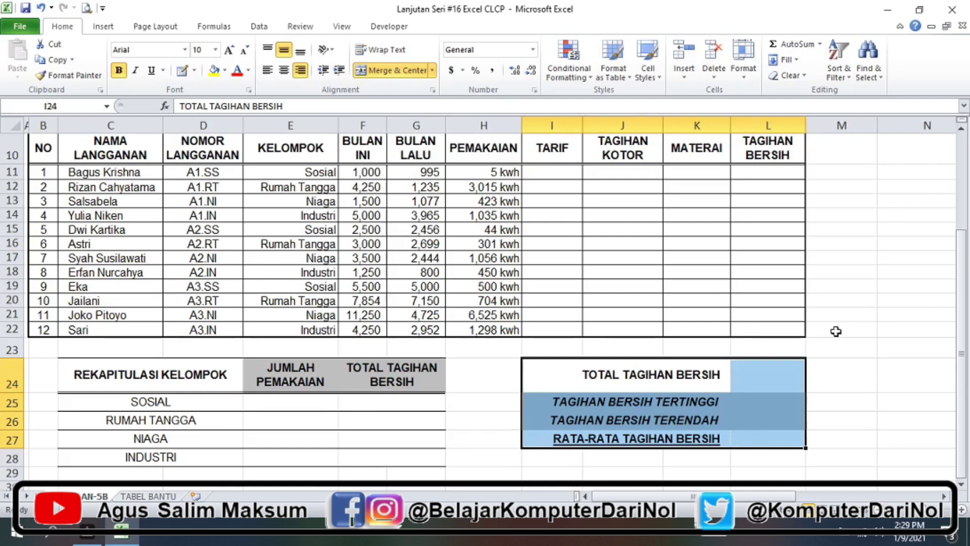
pyautogui.click(836, 332)
pyautogui.scroll(1, 777, 314)
pyautogui.scroll(1, 777, 314)
pyautogui.scroll(1, 777, 315)
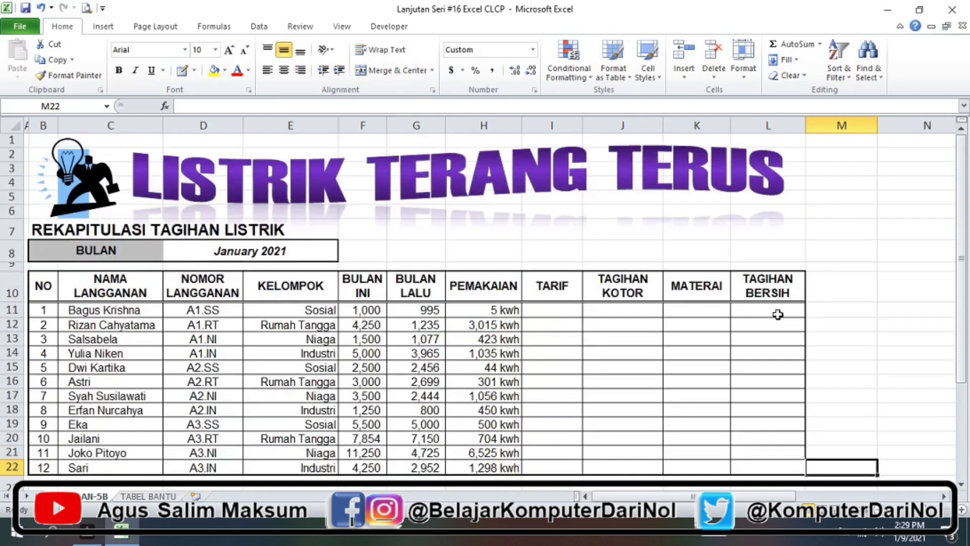
pyautogui.click(548, 310)
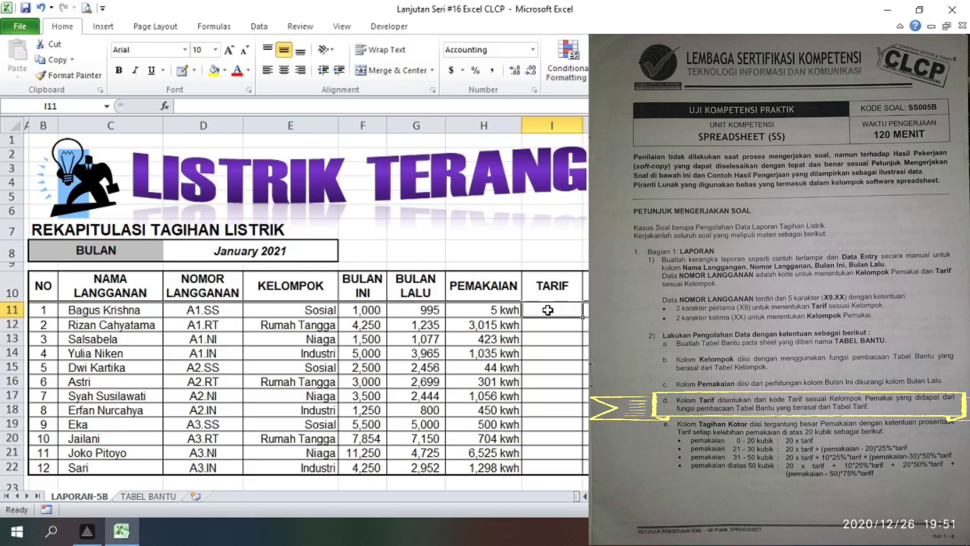
# Open the TABEL BANTU sheet and highlight the TABEL TARIF table
pyautogui.click(150, 497)
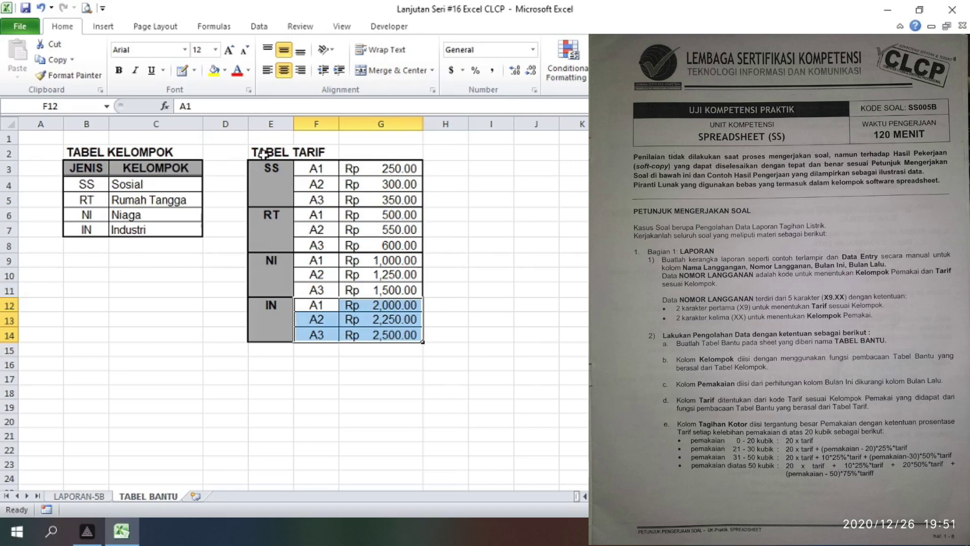
pyautogui.moveTo(263, 154); pyautogui.dragTo(409, 344)
# Point out the SS group, its codes A1 to A3 and their tariffs starting at 250
pyautogui.click(511, 258)
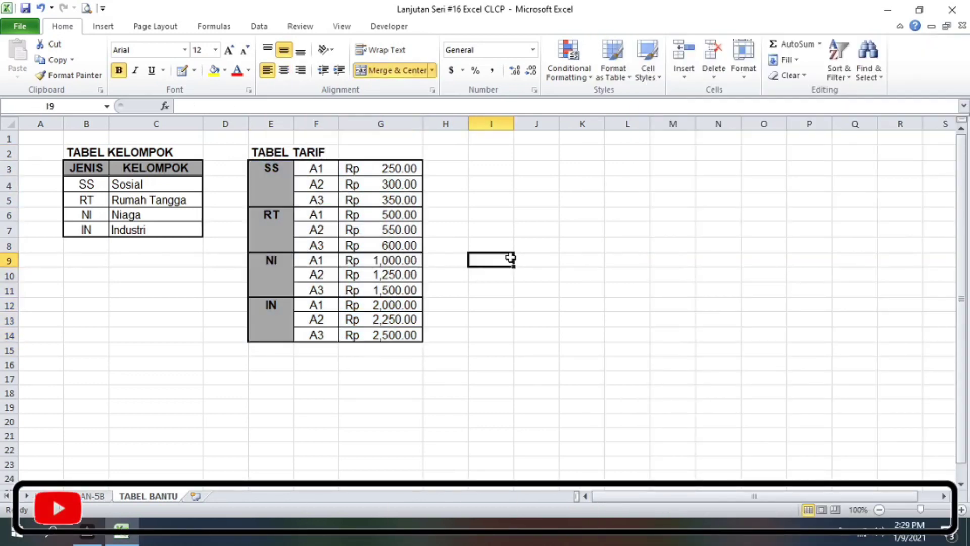
pyautogui.click(283, 183)
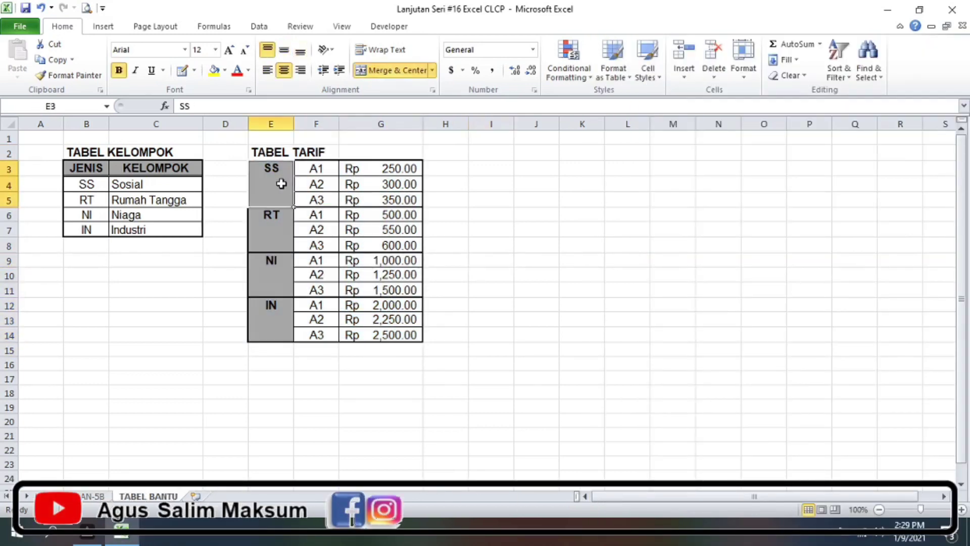
pyautogui.click(278, 234)
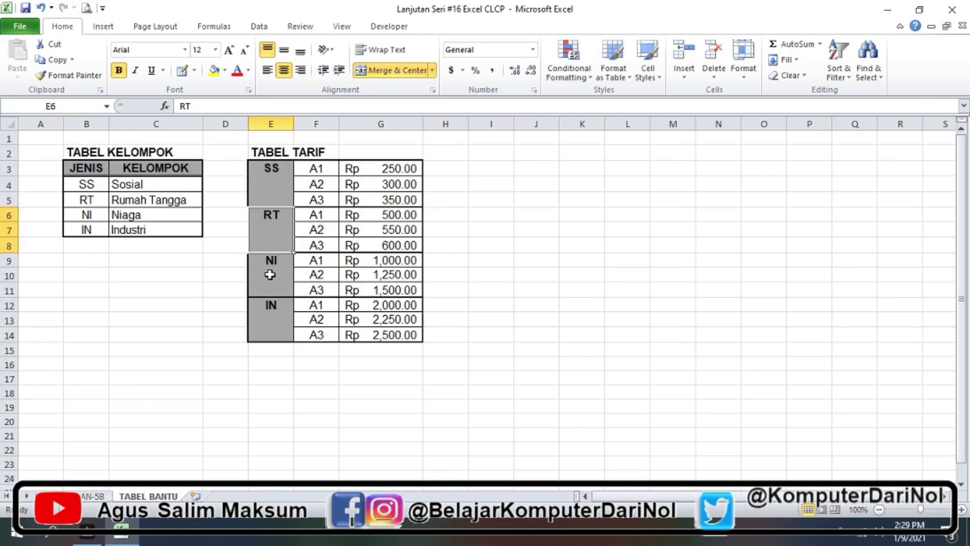
pyautogui.click(276, 192)
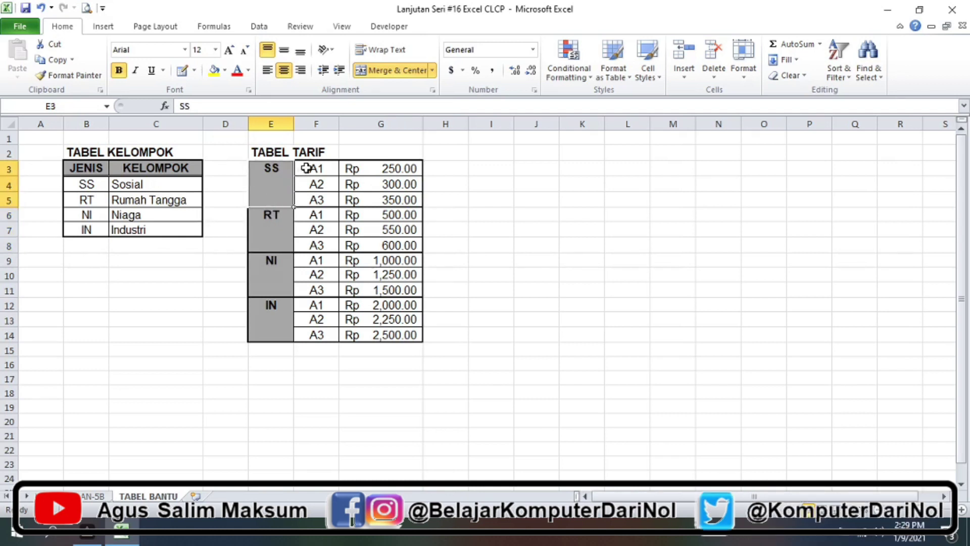
pyautogui.moveTo(307, 168); pyautogui.dragTo(314, 242)
pyautogui.click(260, 177)
pyautogui.moveTo(316, 168); pyautogui.dragTo(317, 199)
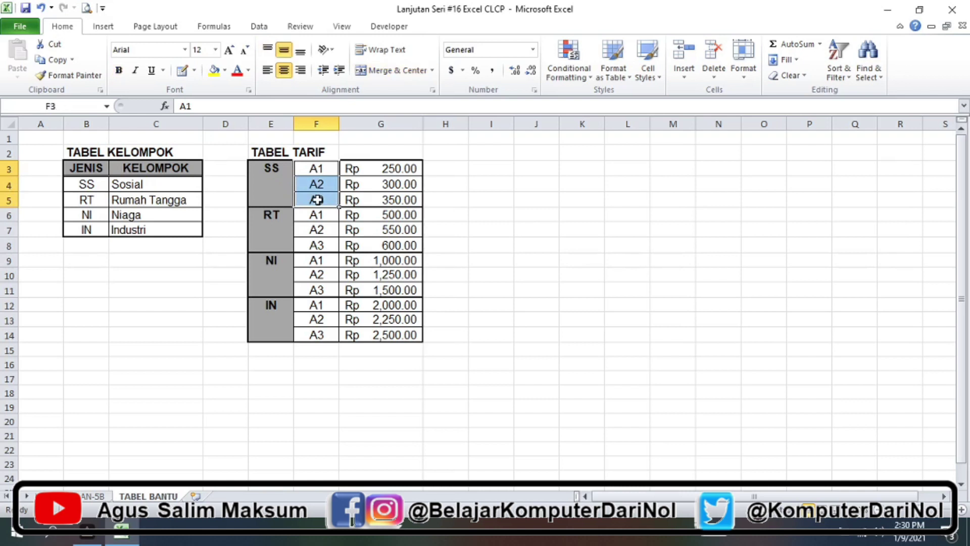
pyautogui.click(394, 169)
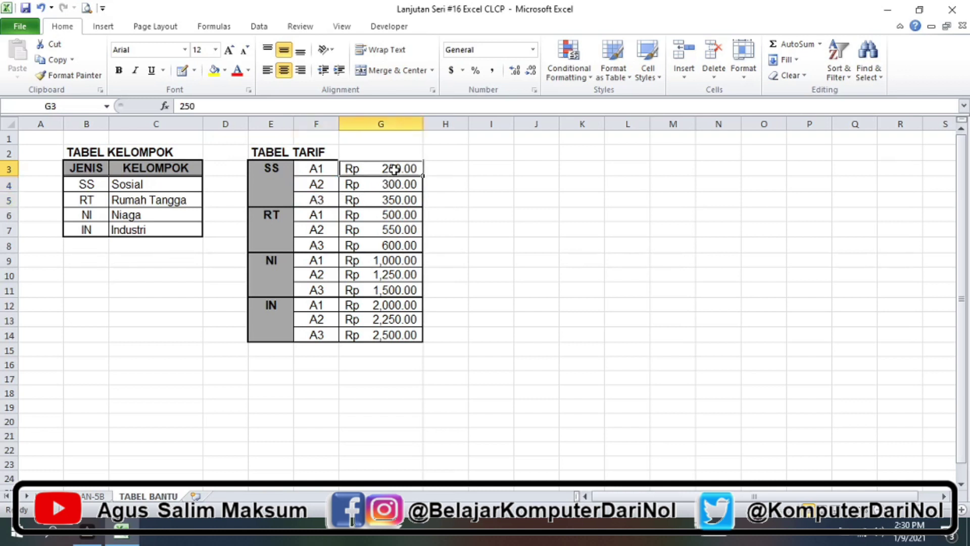
pyautogui.moveTo(395, 170); pyautogui.dragTo(401, 200)
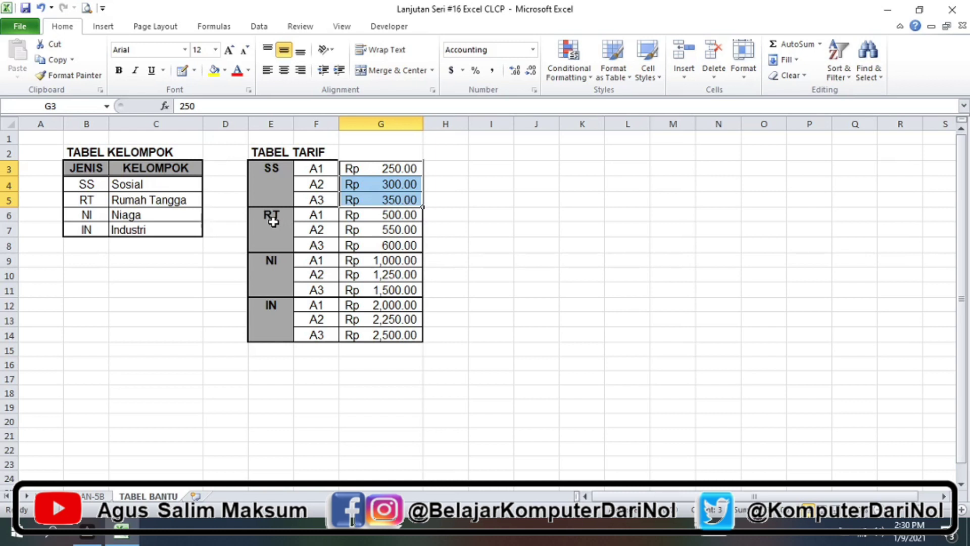
# Point out the RT, NI and IN groups and their codes, then return to LAPORAN-5B
pyautogui.click(273, 223)
pyautogui.click(275, 269)
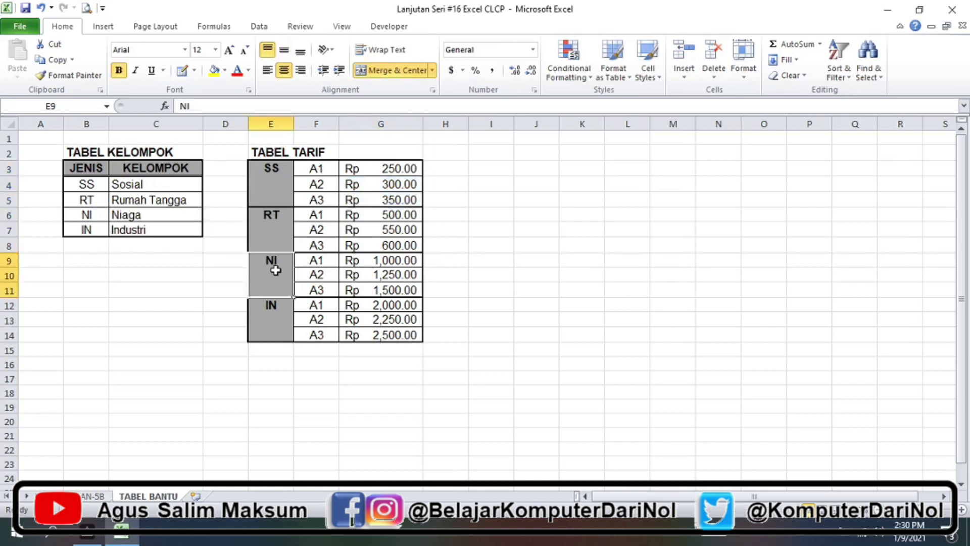
pyautogui.click(258, 312)
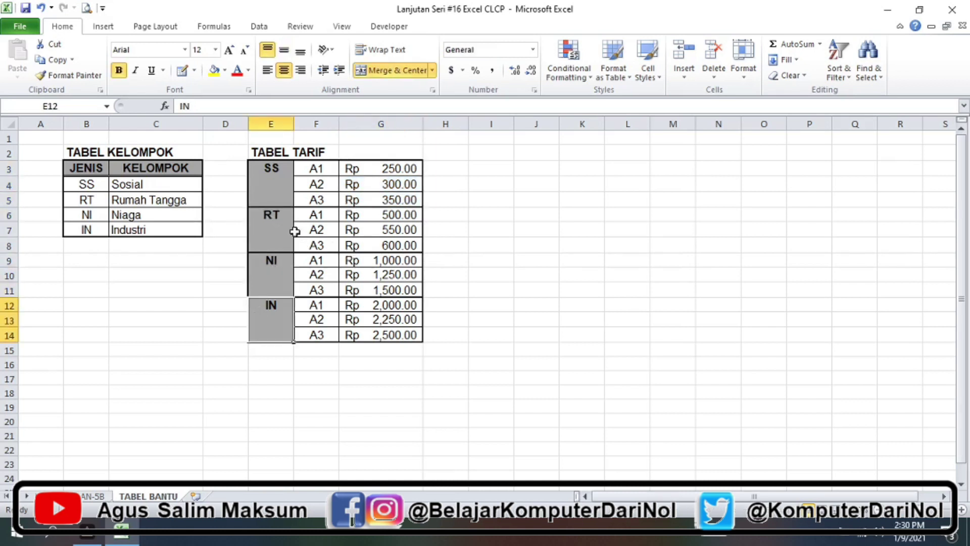
pyautogui.moveTo(317, 219)
pyautogui.mouseDown()
pyautogui.moveTo(327, 245)
pyautogui.moveTo(316, 329)
pyautogui.mouseUp()
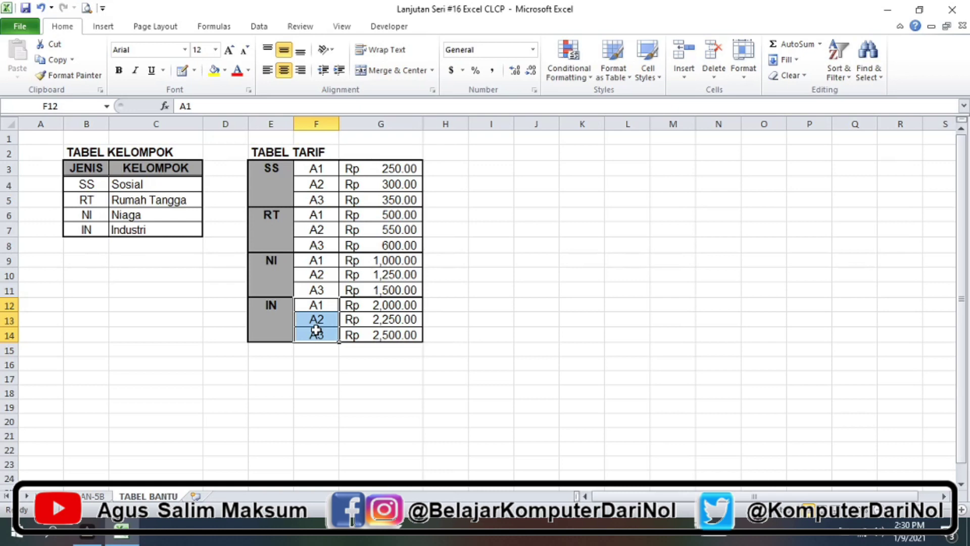
pyautogui.click(86, 497)
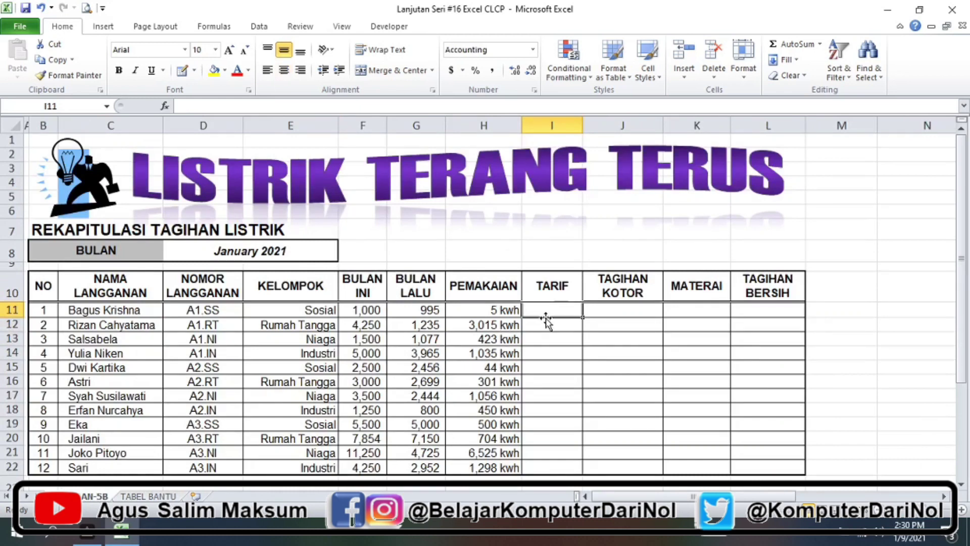
# On TABEL BANTU, walk through the SS, RT, NI and IN group codes
pyautogui.click(148, 498)
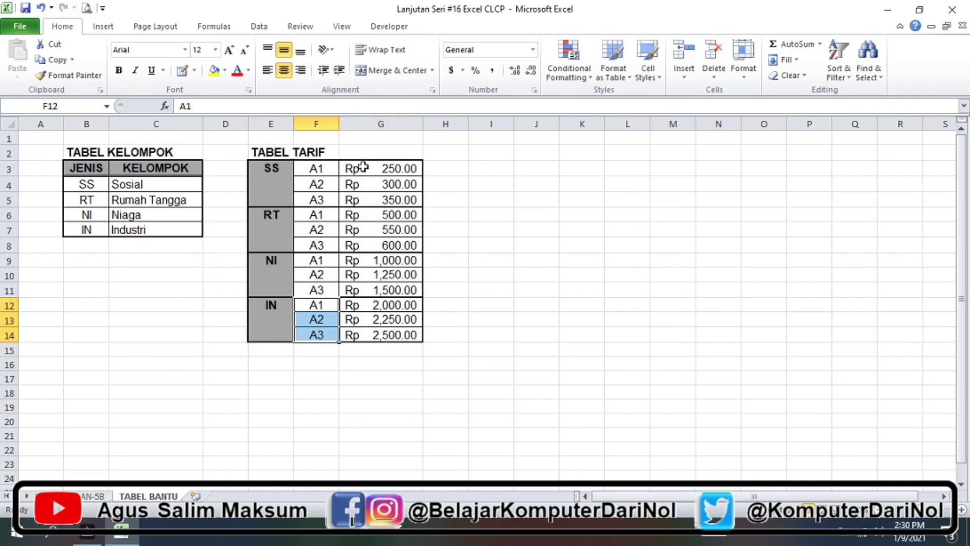
pyautogui.click(278, 174)
pyautogui.moveTo(317, 169); pyautogui.dragTo(311, 291)
pyautogui.click(273, 221)
pyautogui.click(275, 264)
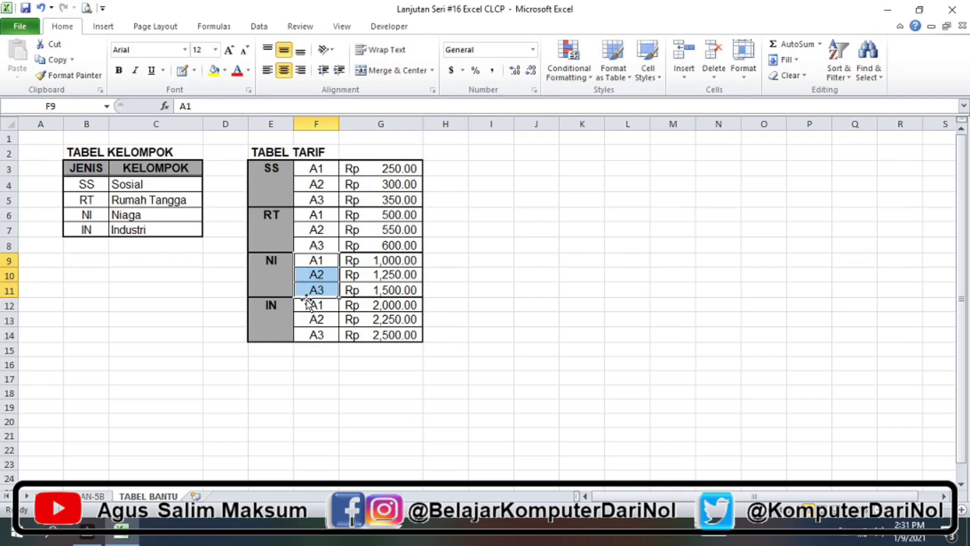
pyautogui.click(287, 317)
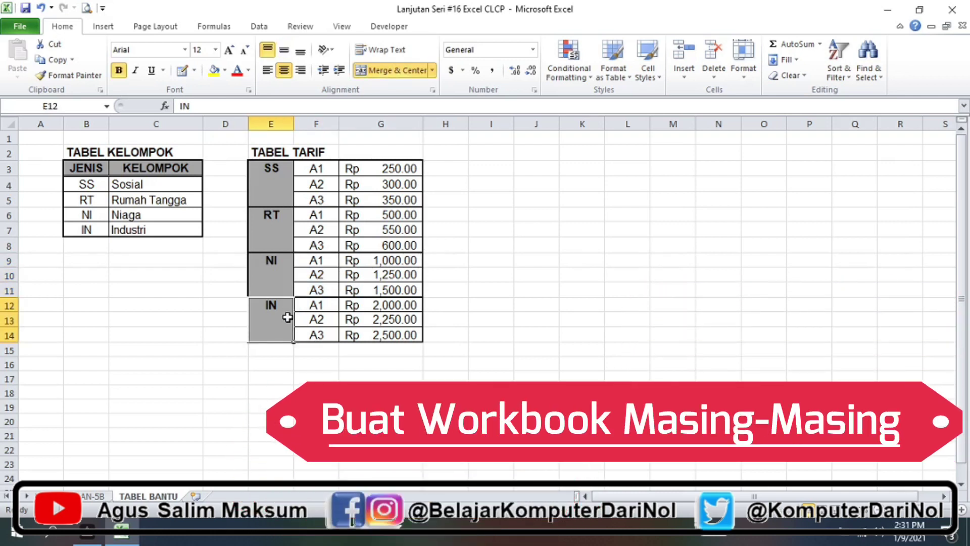
pyautogui.click(268, 187)
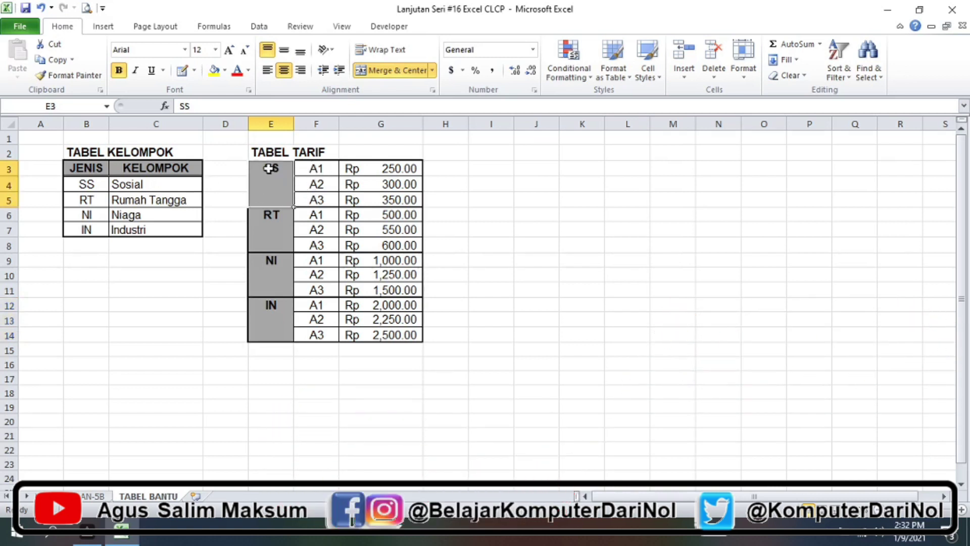
# Select the SS codes and tariffs in F3:G5
pyautogui.click(316, 169)
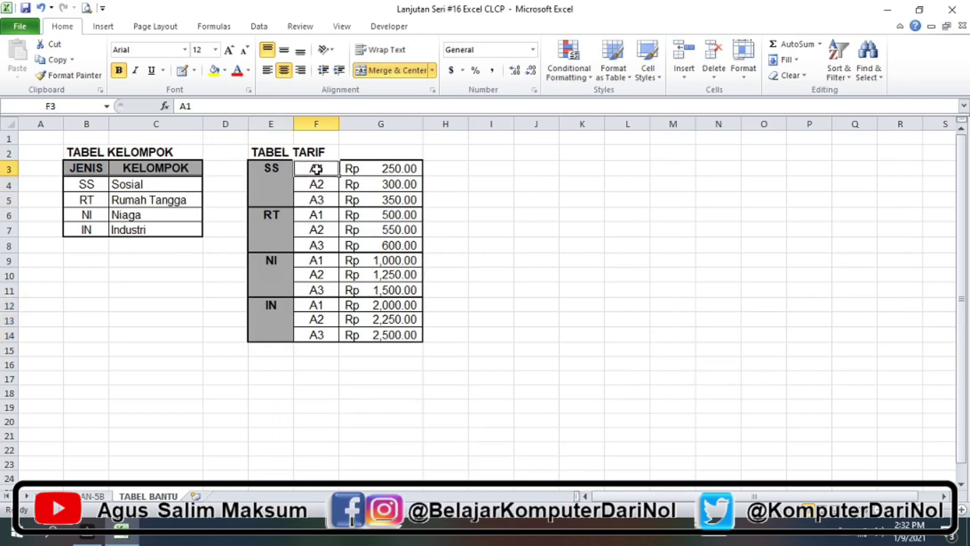
pyautogui.moveTo(316, 170); pyautogui.dragTo(384, 200)
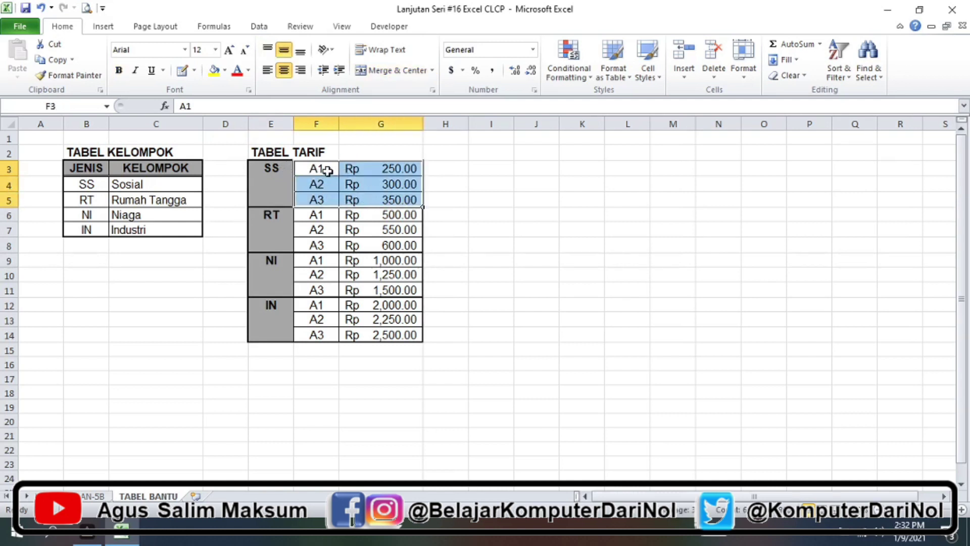
pyautogui.moveTo(324, 168); pyautogui.dragTo(322, 196)
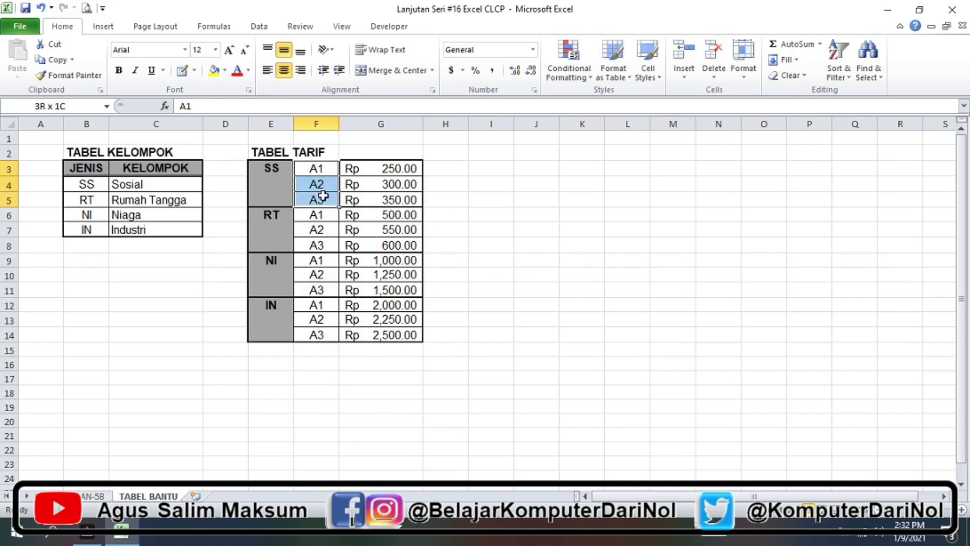
pyautogui.moveTo(322, 196); pyautogui.dragTo(392, 197)
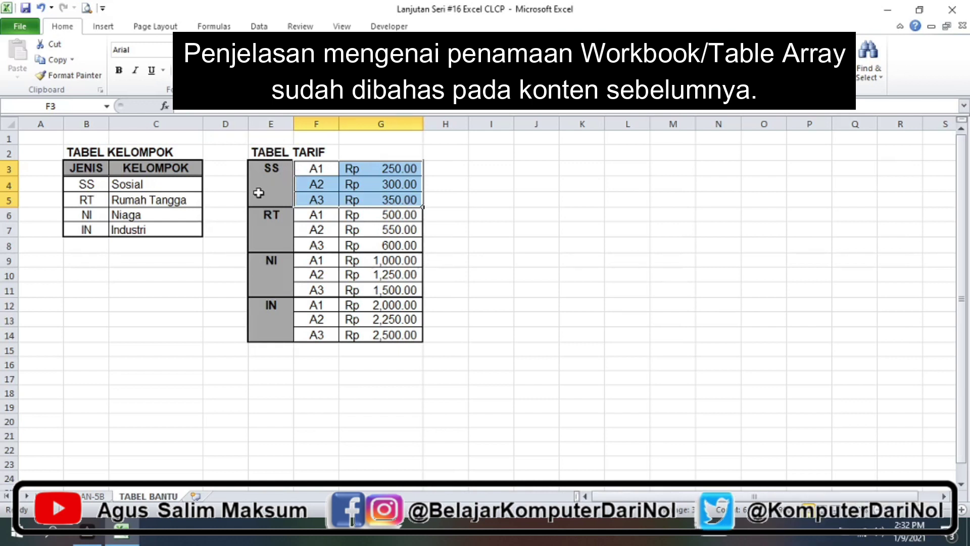
# Name the selected SS tariff range F3:G5 'SS'
pyautogui.rightClick(374, 187)
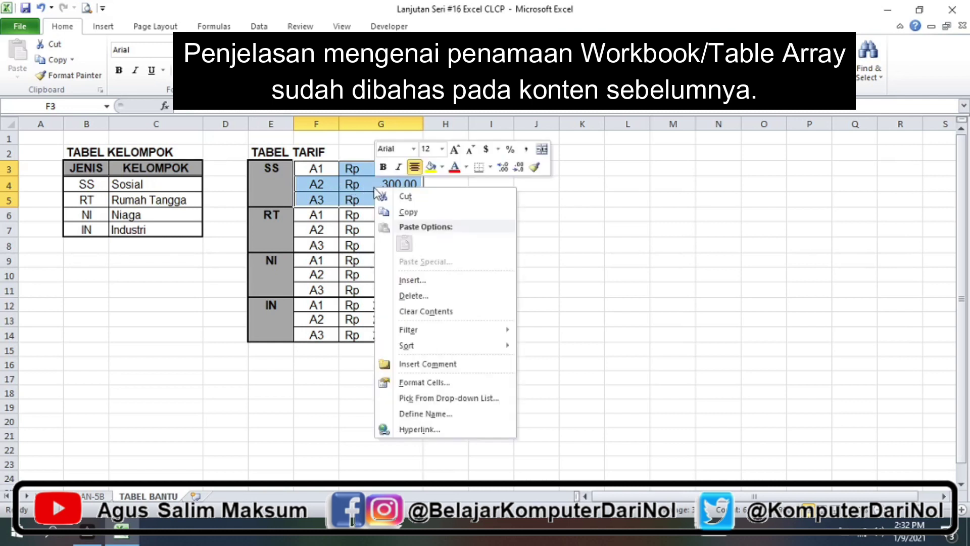
pyautogui.click(417, 414)
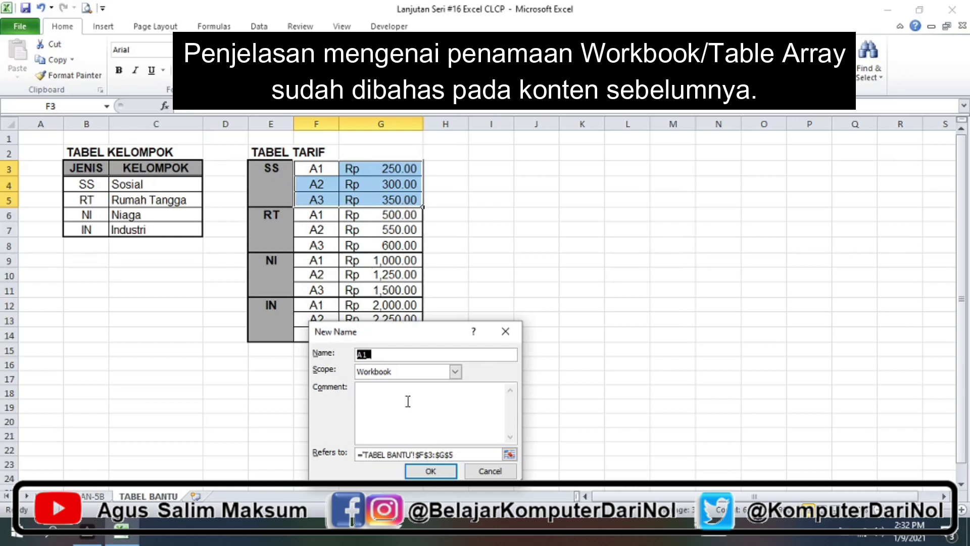
pyautogui.write('ss')
pyautogui.press('BackSpace')
pyautogui.press('BackSpace')
pyautogui.write('SS')
pyautogui.click(431, 471)
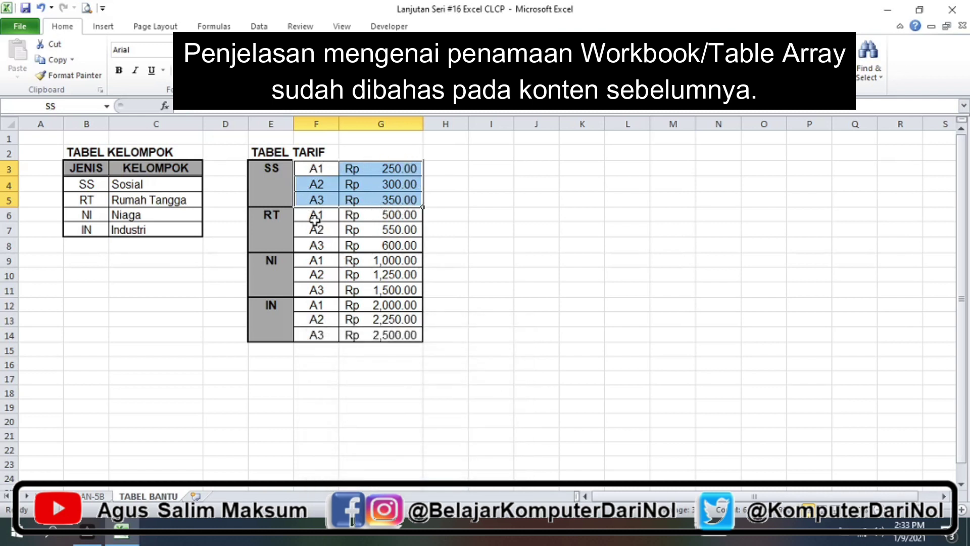
# Name the RT tariff rows F6:G8 'RT'
pyautogui.moveTo(314, 218)
pyautogui.mouseDown()
pyautogui.moveTo(359, 244)
pyautogui.moveTo(400, 245)
pyautogui.mouseUp()
pyautogui.rightClick(343, 246)
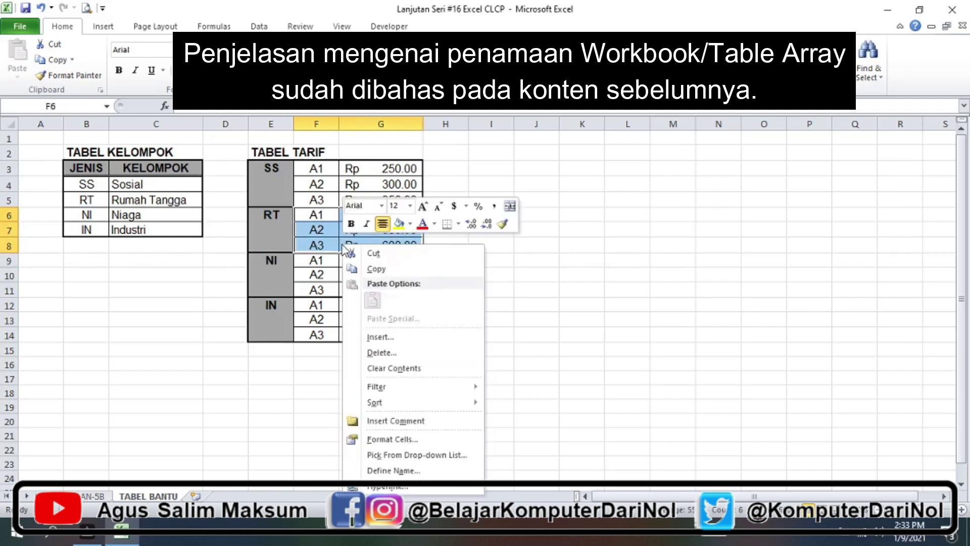
pyautogui.click(389, 471)
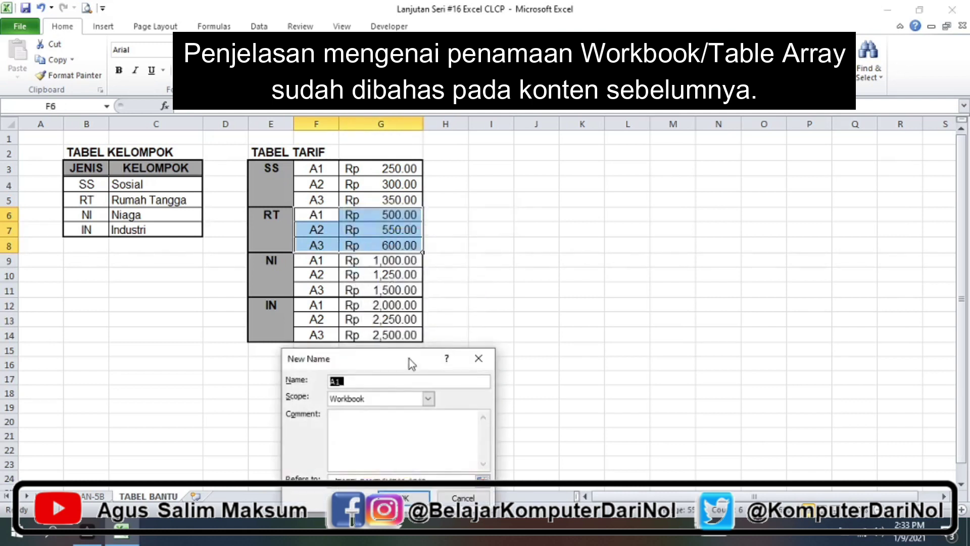
pyautogui.write('RT')
pyautogui.press('Return')
# Name the NI tariff rows F9:G11 'NI'
pyautogui.moveTo(324, 260); pyautogui.dragTo(379, 289)
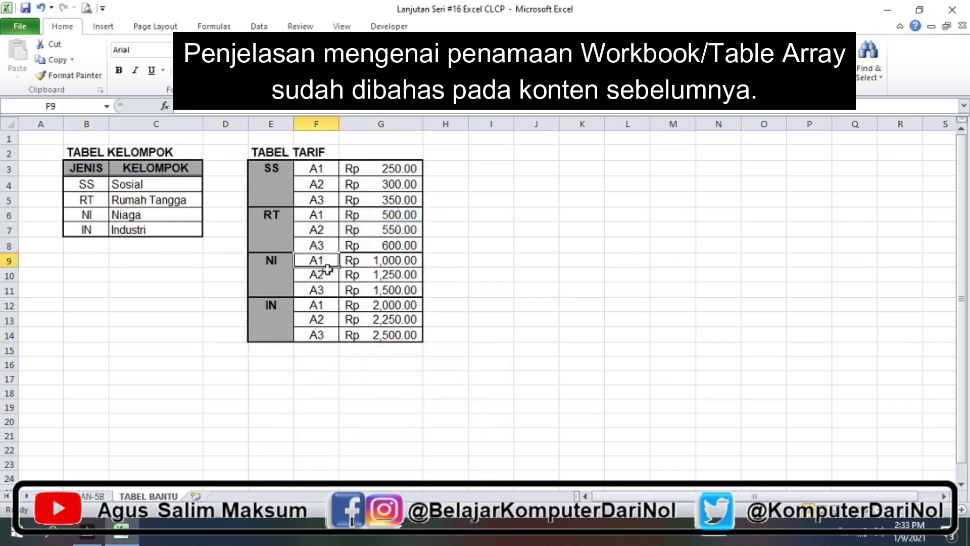
pyautogui.rightClick(379, 289)
pyautogui.click(423, 263)
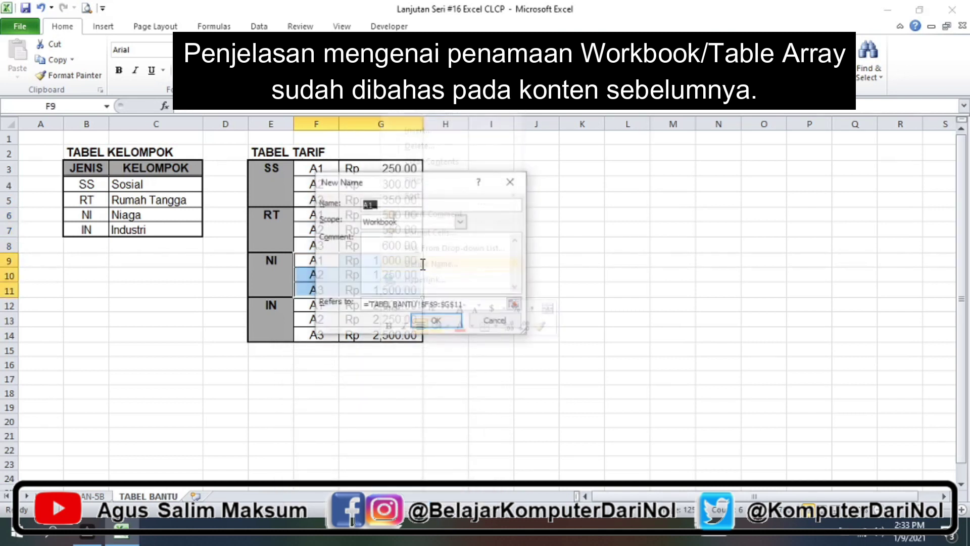
pyautogui.write('NI')
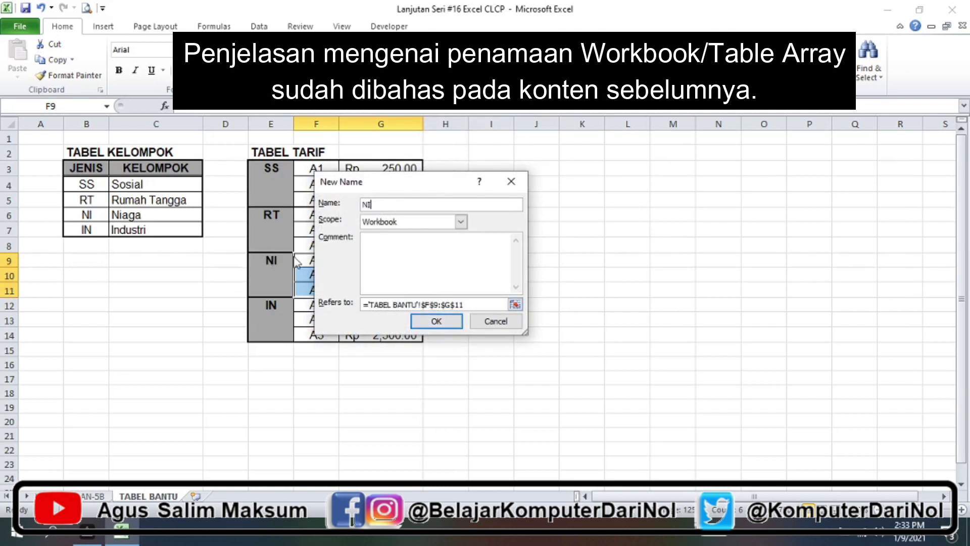
pyautogui.click(434, 322)
# Name the IN tariff rows F12:G14 'IN'
pyautogui.moveTo(314, 306)
pyautogui.mouseDown()
pyautogui.moveTo(321, 331)
pyautogui.moveTo(392, 334)
pyautogui.mouseUp()
pyautogui.rightClick(391, 333)
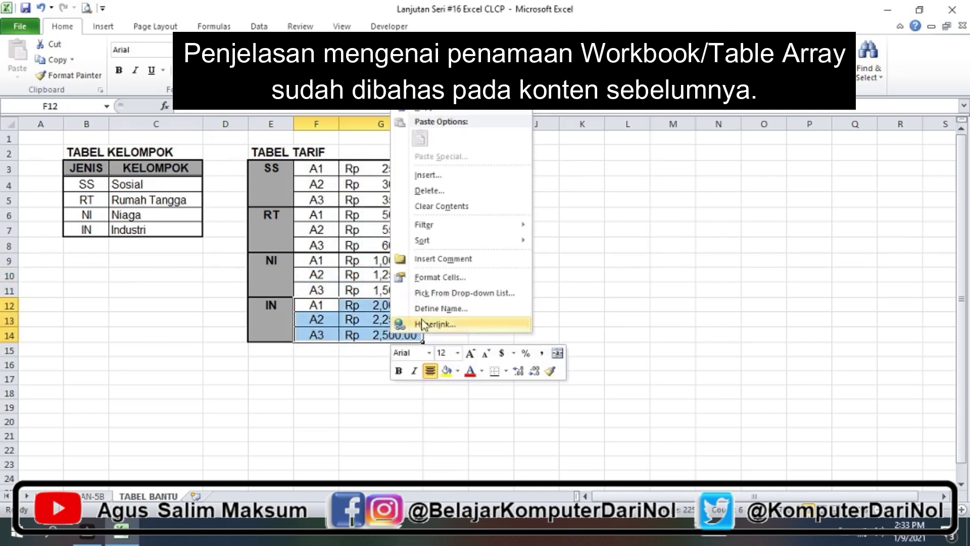
pyautogui.click(429, 309)
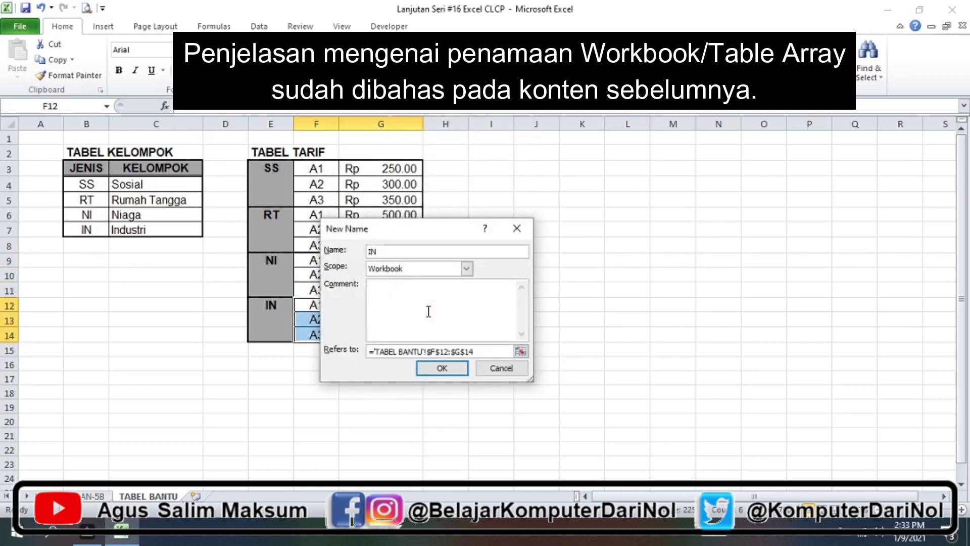
pyautogui.press('Return')
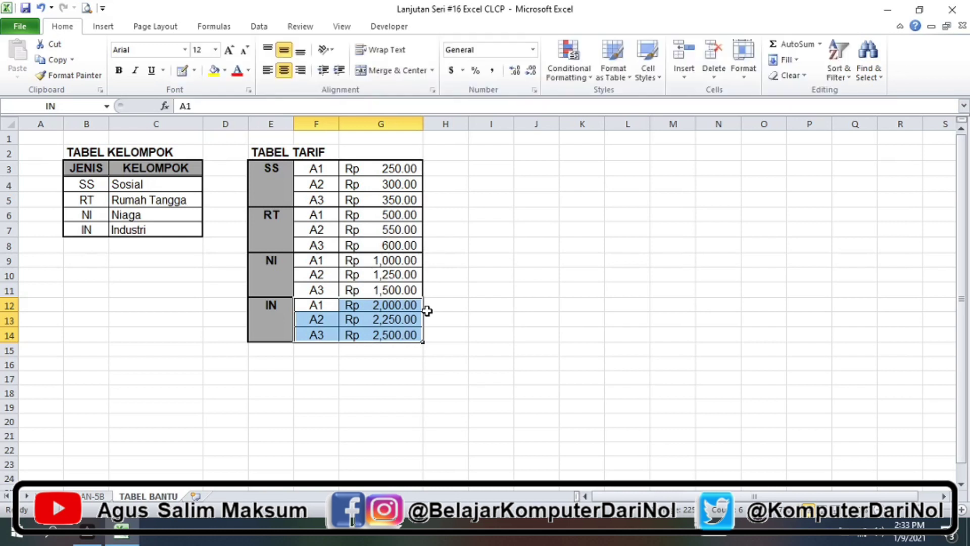
# Check the group labels in E3, E6, E9 and E12, then return to LAPORAN-5B
pyautogui.click(283, 182)
pyautogui.click(279, 234)
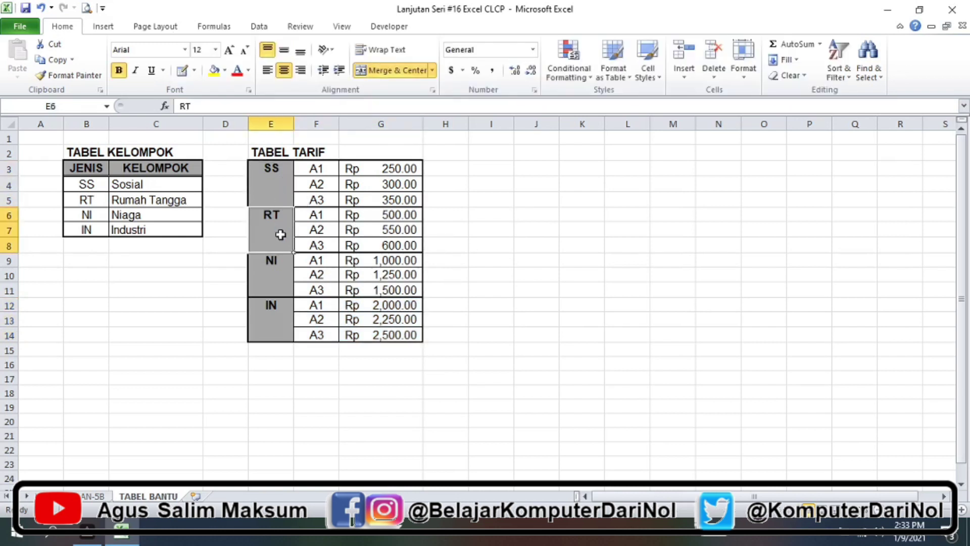
pyautogui.click(267, 282)
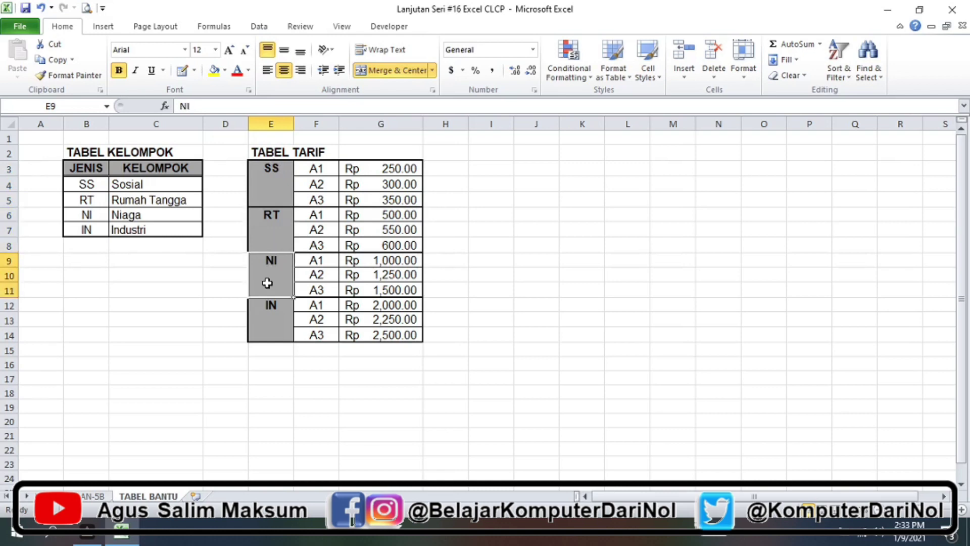
pyautogui.click(267, 318)
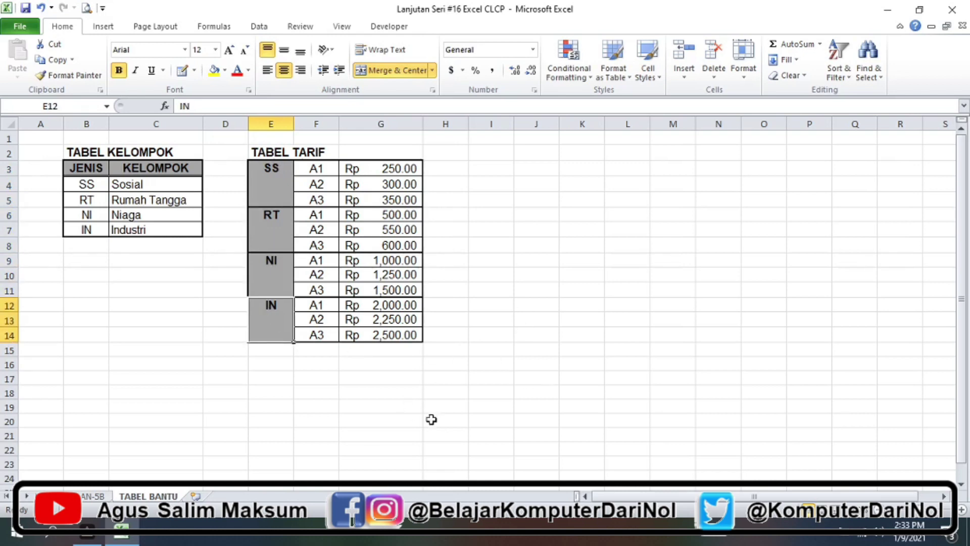
pyautogui.click(104, 497)
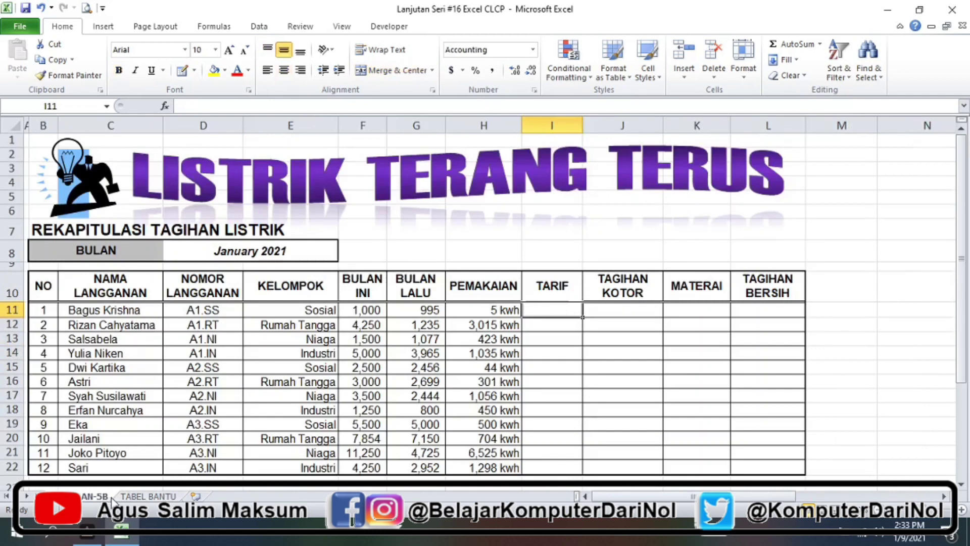
pyautogui.click(145, 497)
pyautogui.click(94, 497)
pyautogui.click(146, 497)
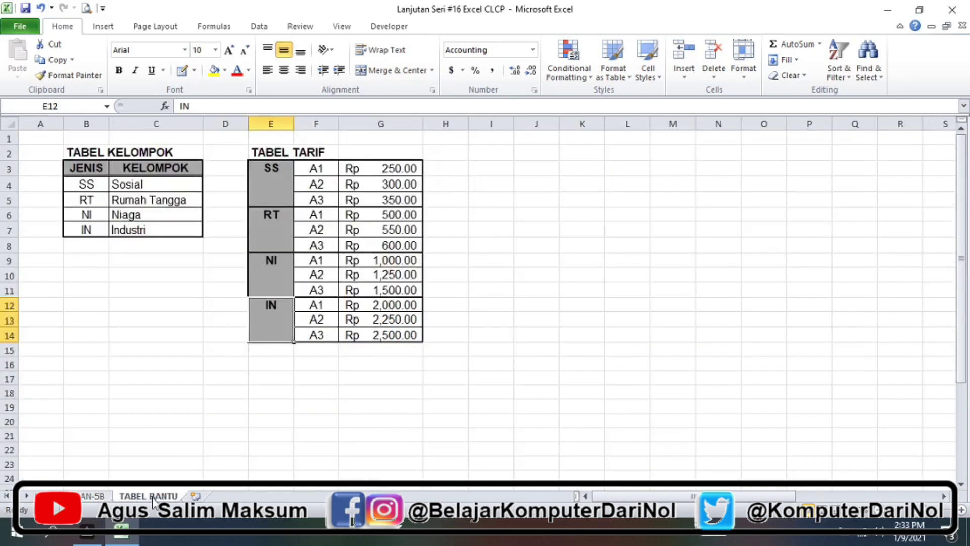
pyautogui.click(93, 497)
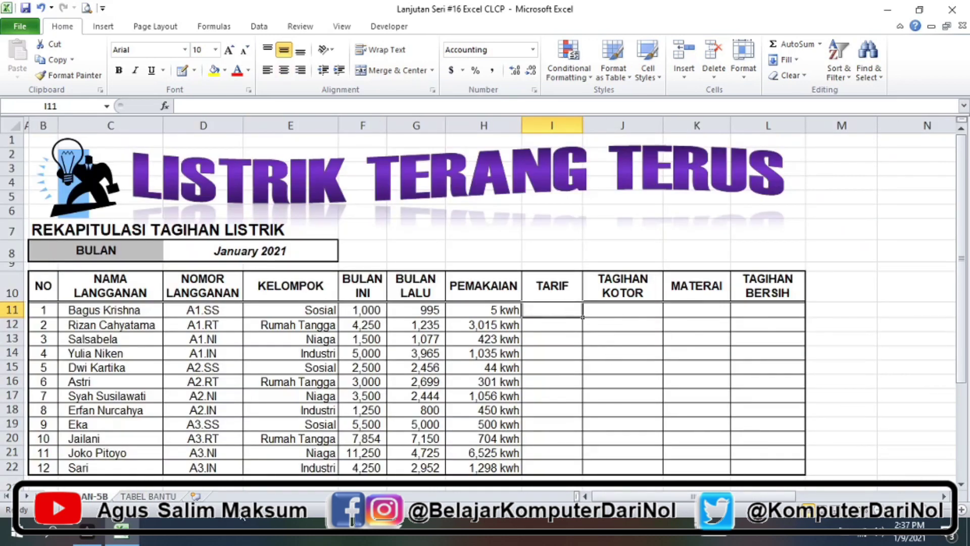
pyautogui.click(156, 498)
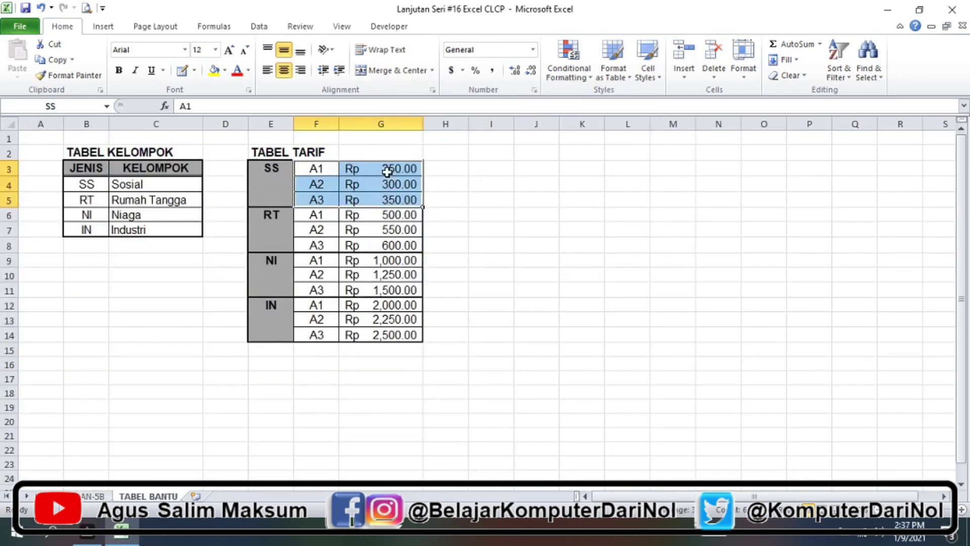
pyautogui.moveTo(385, 169); pyautogui.dragTo(392, 335)
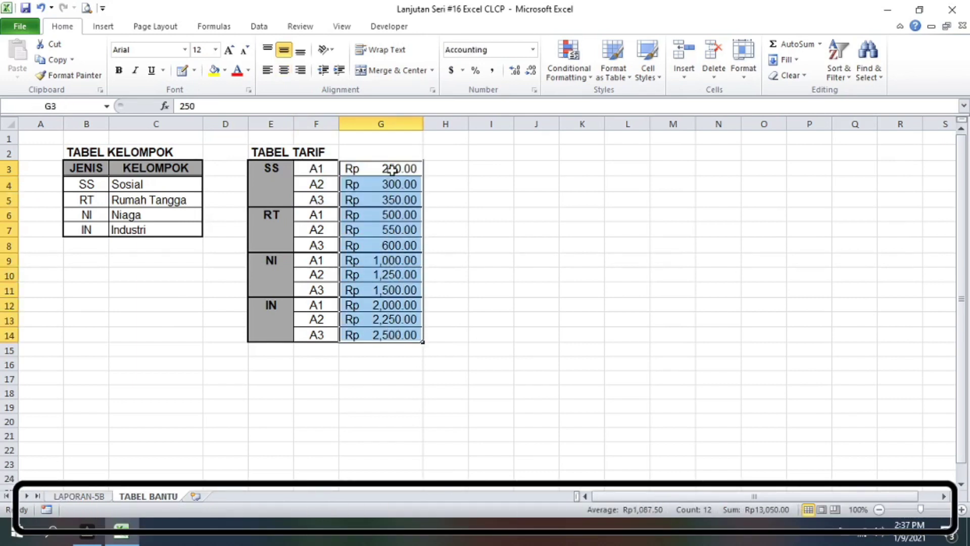
pyautogui.moveTo(386, 168); pyautogui.dragTo(393, 336)
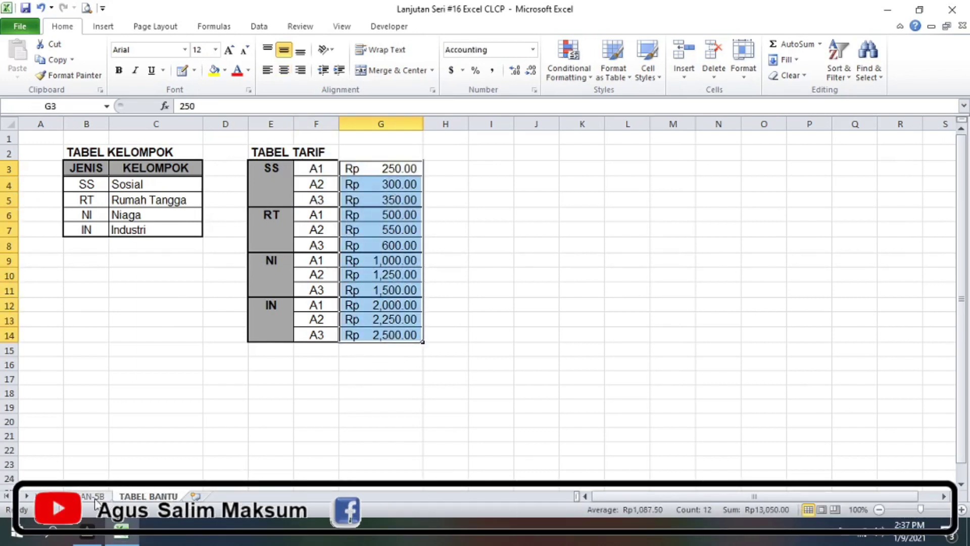
pyautogui.hotkey('ctrl', 'pageup')
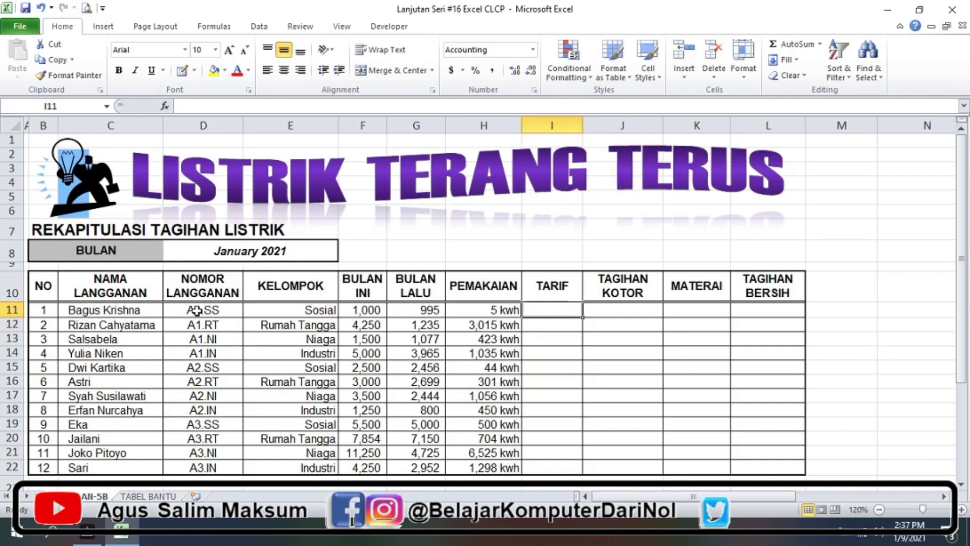
pyautogui.click(184, 314)
pyautogui.doubleClick(197, 310)
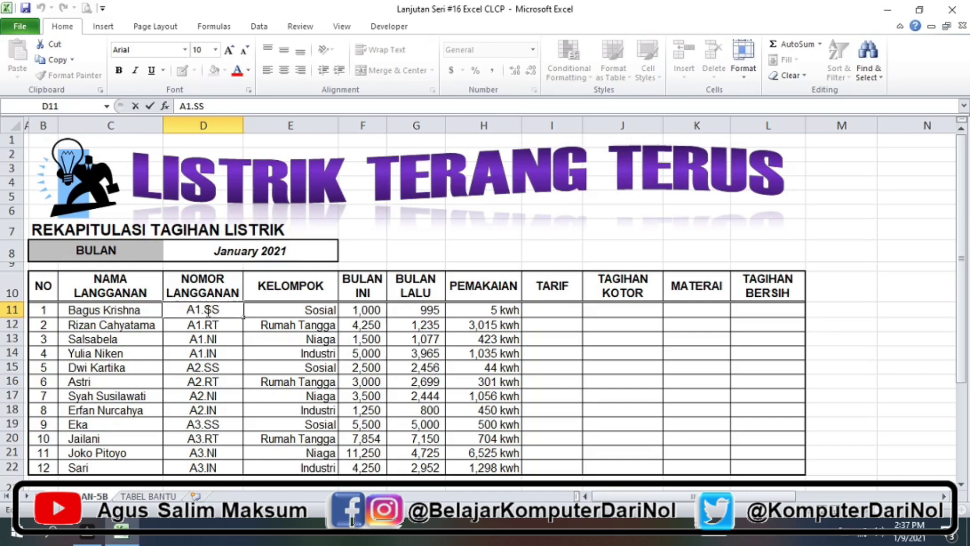
pyautogui.moveTo(207, 311); pyautogui.dragTo(235, 313)
pyautogui.moveTo(190, 310); pyautogui.dragTo(203, 310)
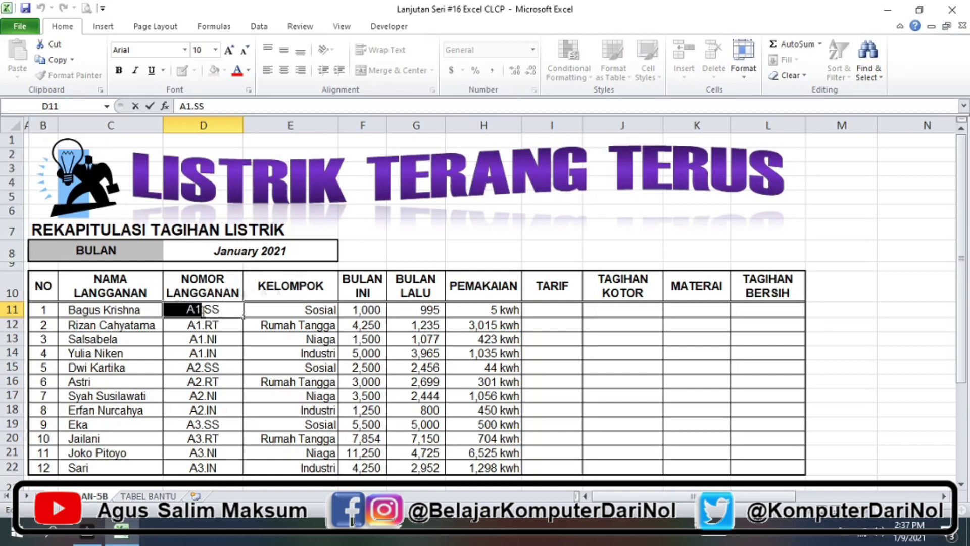
pyautogui.click(214, 310)
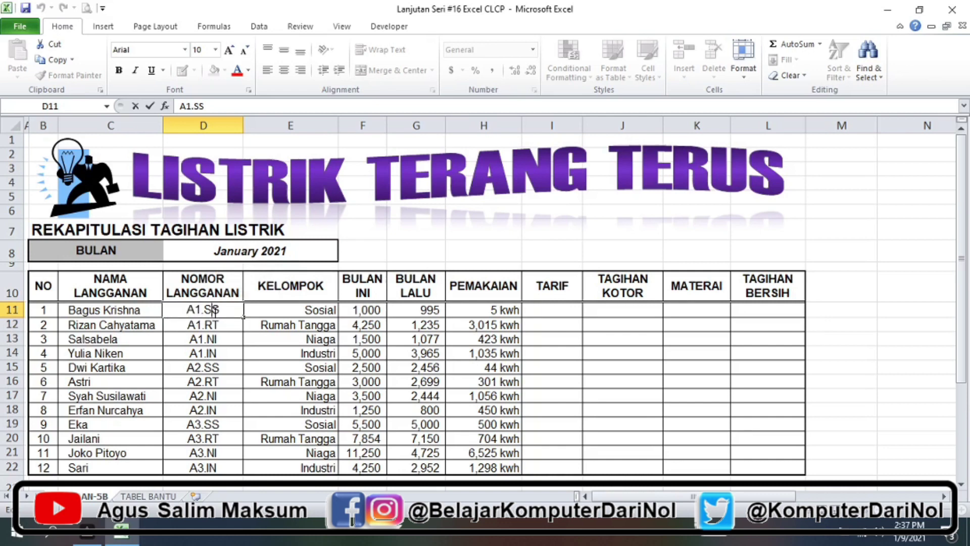
pyautogui.click(560, 309)
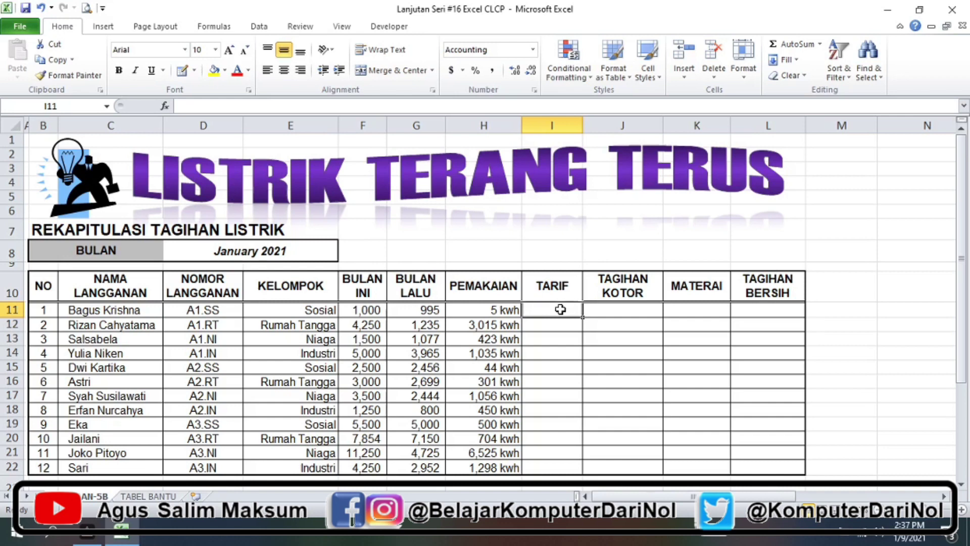
# Begin the I11 formula with =IF(RIGHT(D11,2)="SS", as the first condition
pyautogui.write('=')
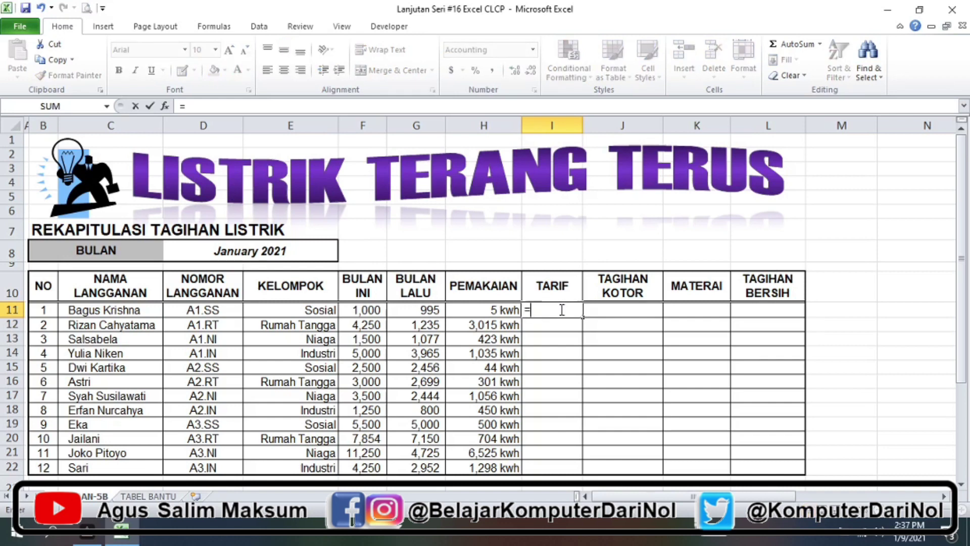
pyautogui.write('IF(')
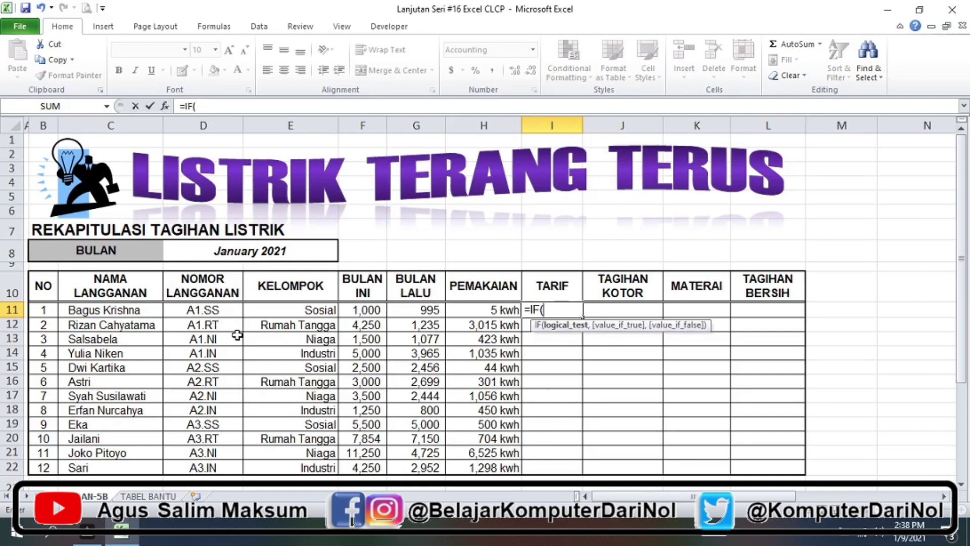
pyautogui.write('RIGH')
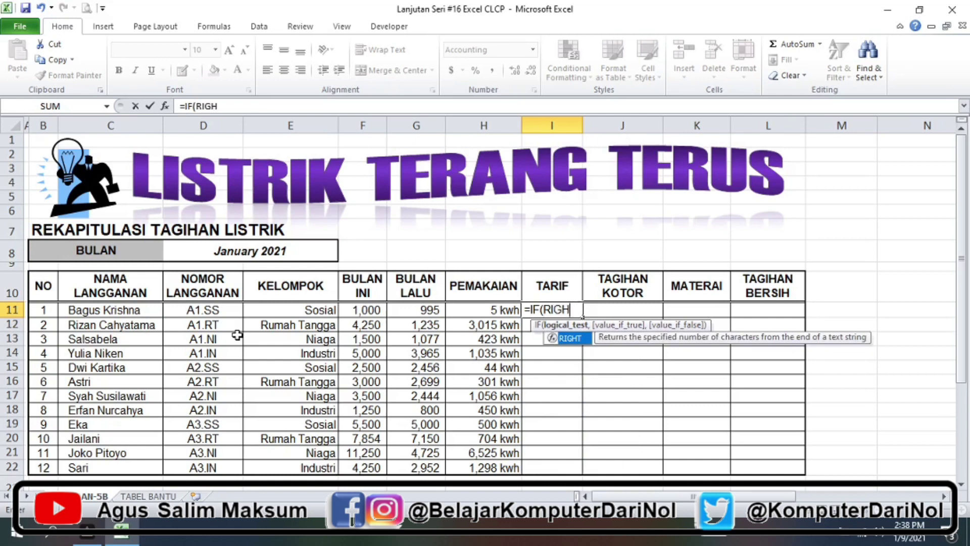
pyautogui.write('T(')
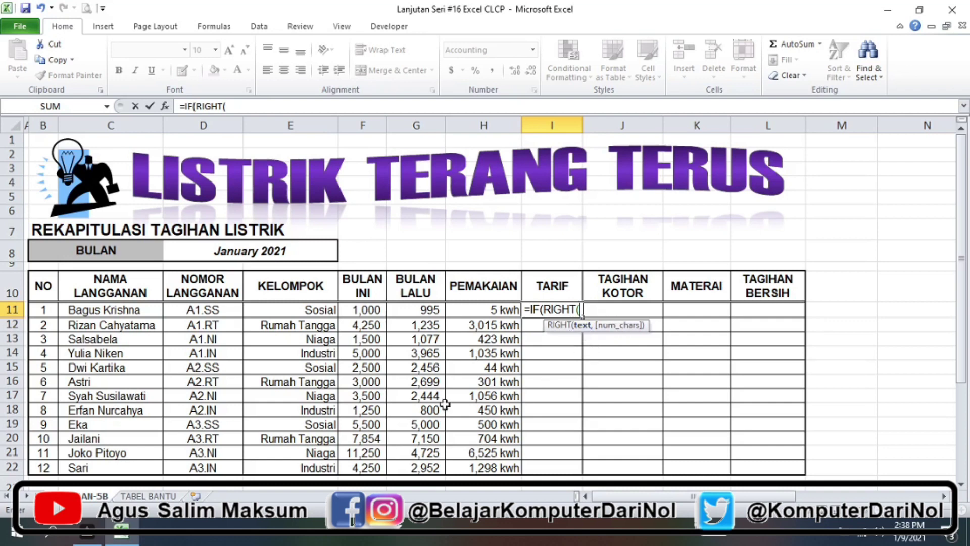
pyautogui.click(206, 309)
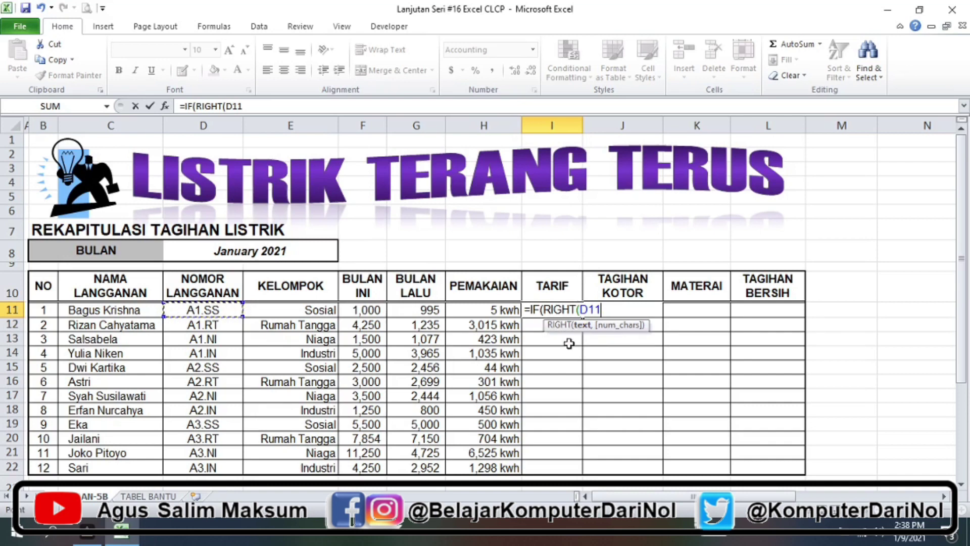
pyautogui.write(',')
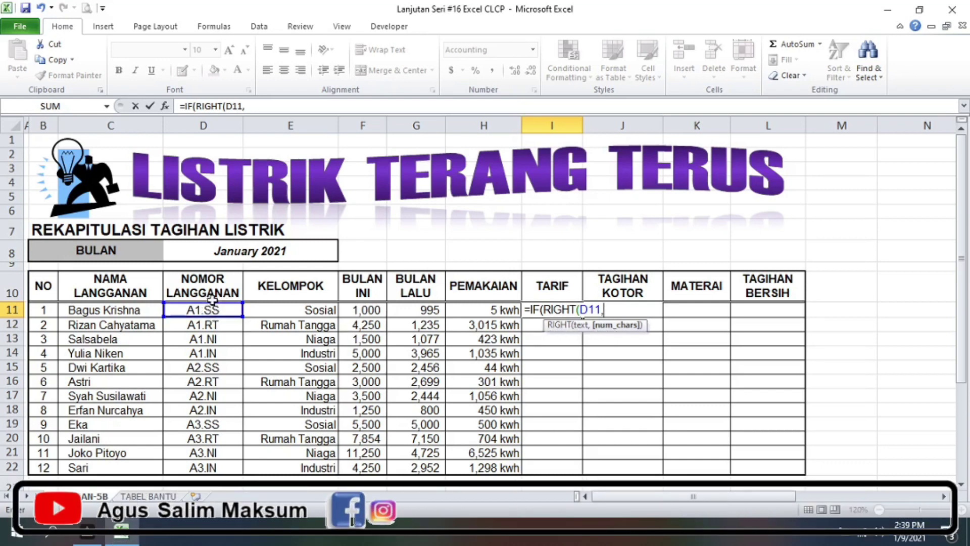
pyautogui.write('2')
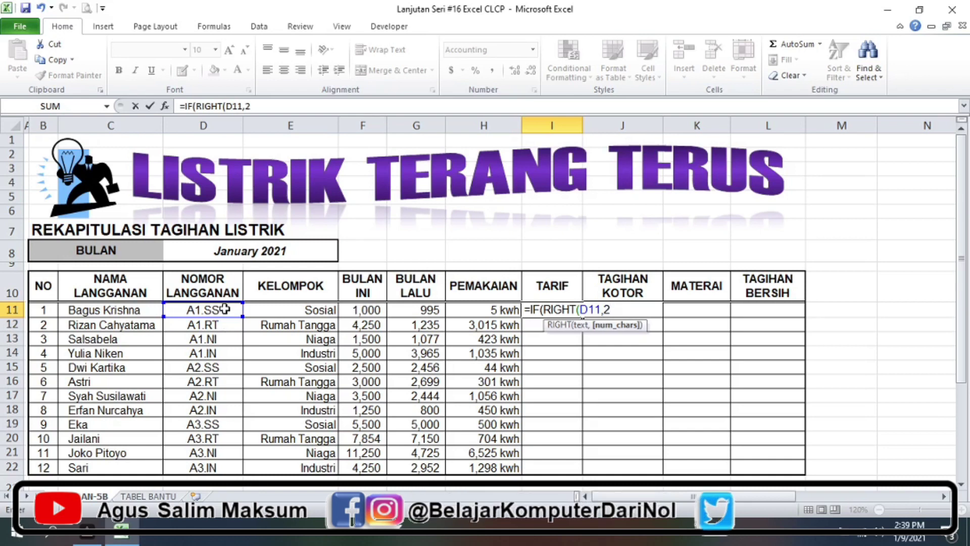
pyautogui.write(')')
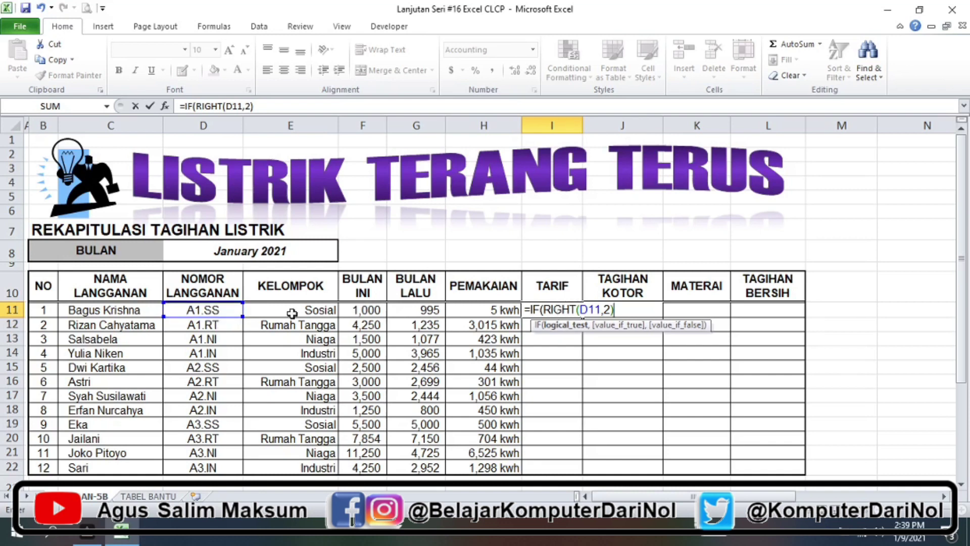
pyautogui.write('="')
pyautogui.write('SS')
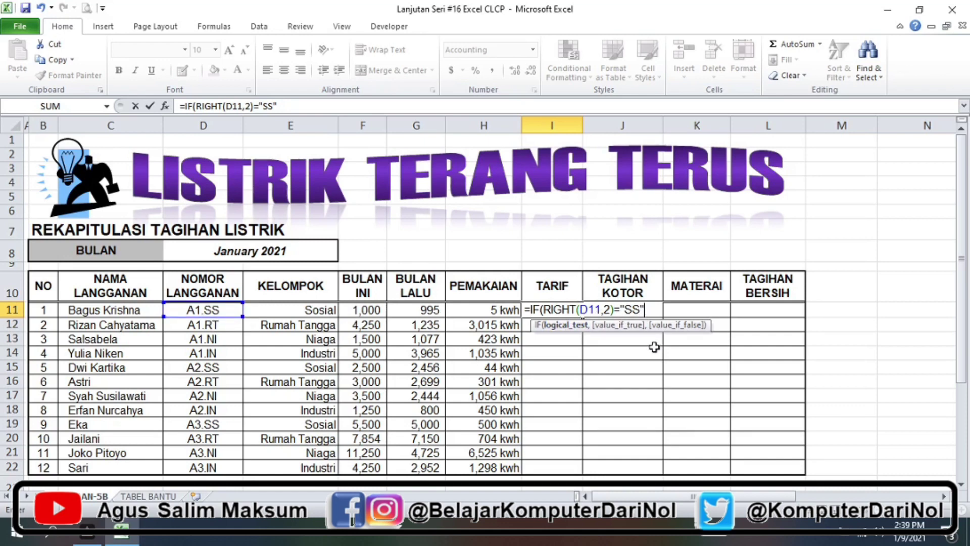
pyautogui.write(',')
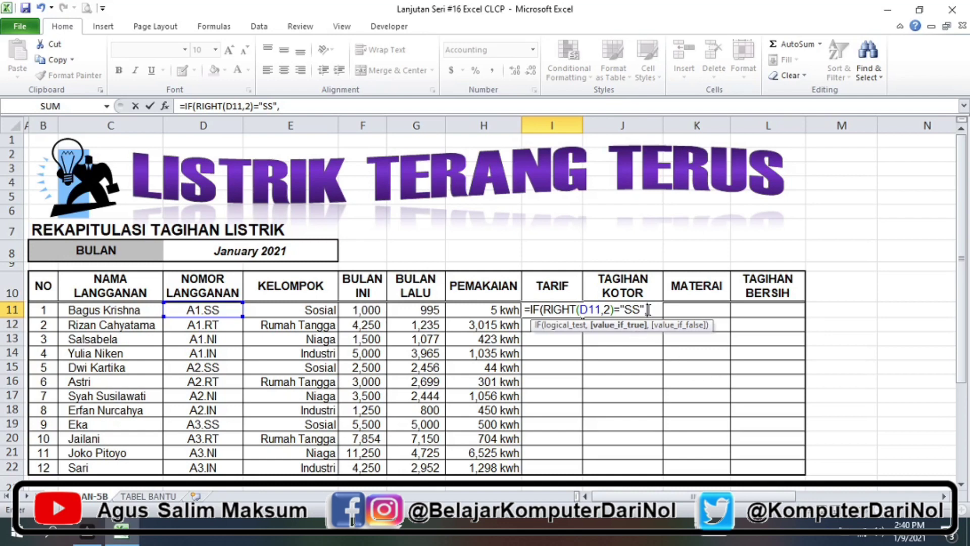
# Add VLOOKUP(LEFT(D11,2),SS,2,0 as the SS branch's lookup
pyautogui.write('VLO')
pyautogui.press('Tab')
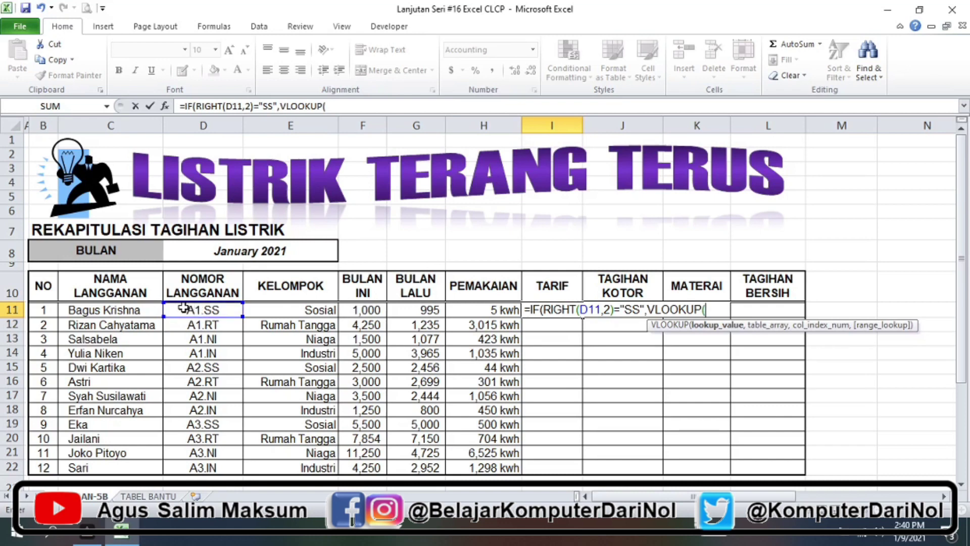
pyautogui.write('L')
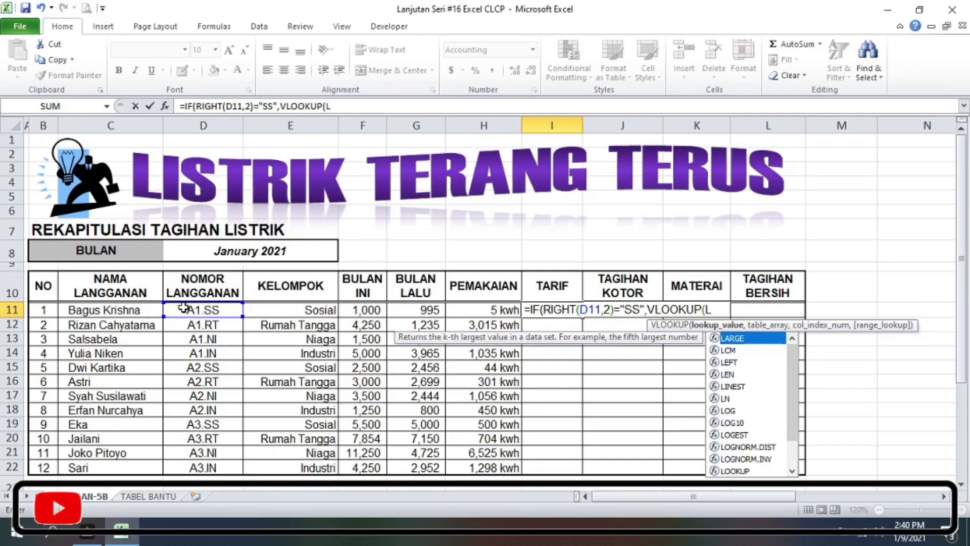
pyautogui.write('EFT')
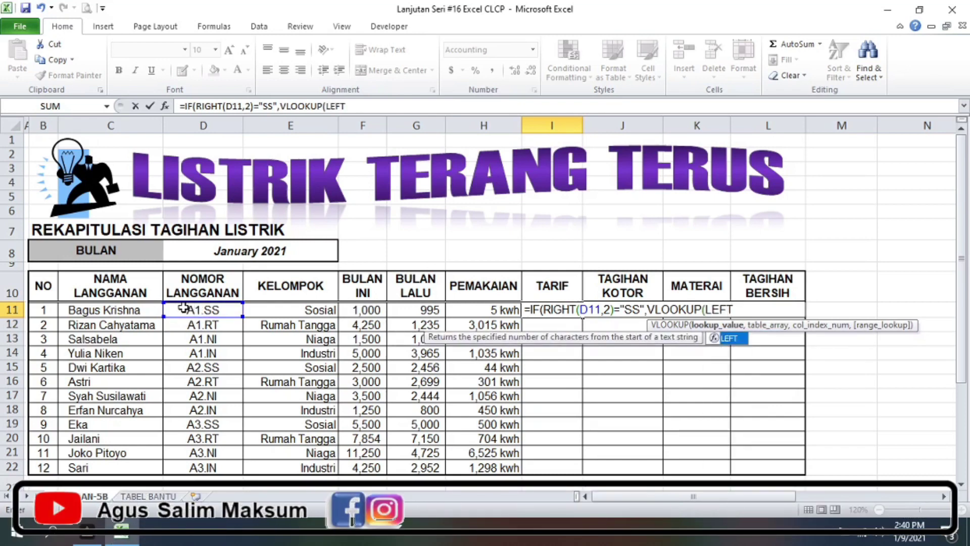
pyautogui.write('(')
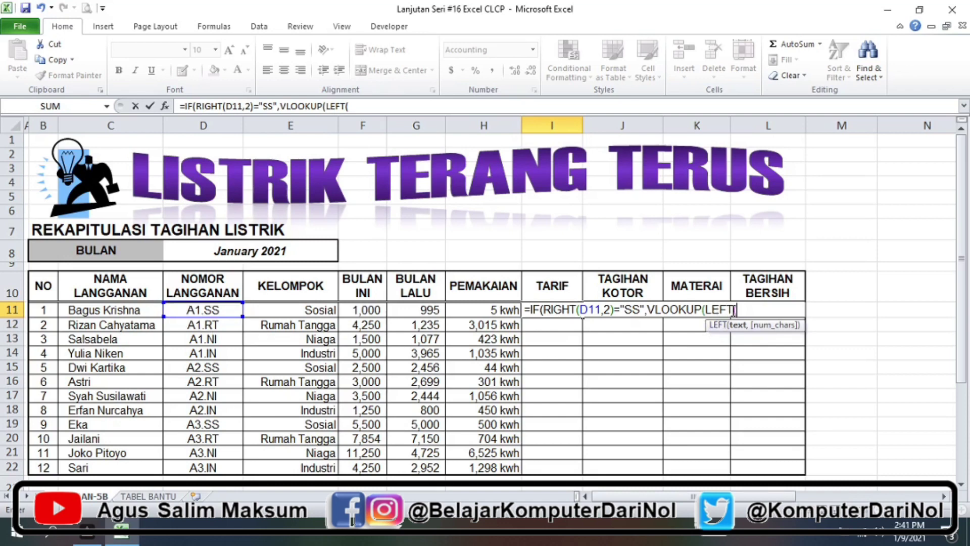
pyautogui.click(207, 312)
pyautogui.write(',')
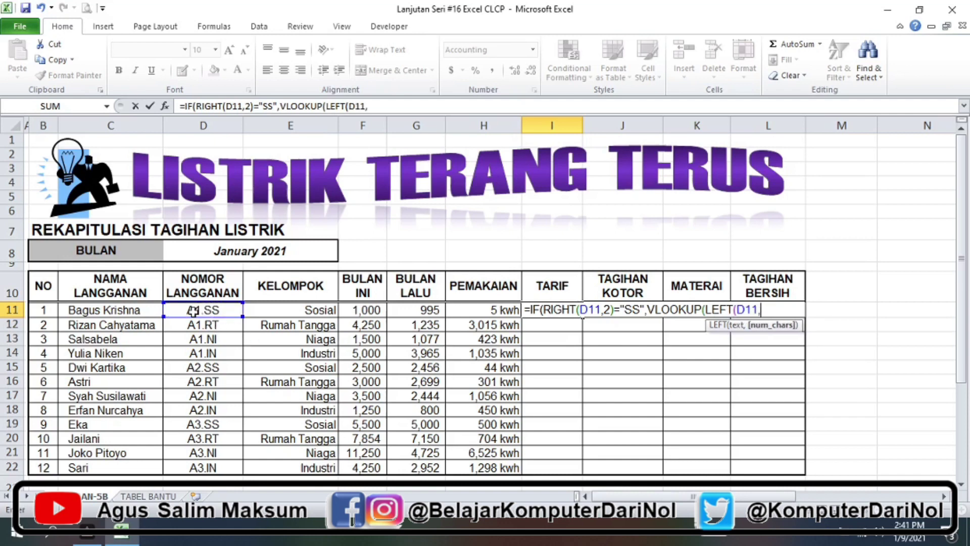
pyautogui.write('2')
pyautogui.write('),')
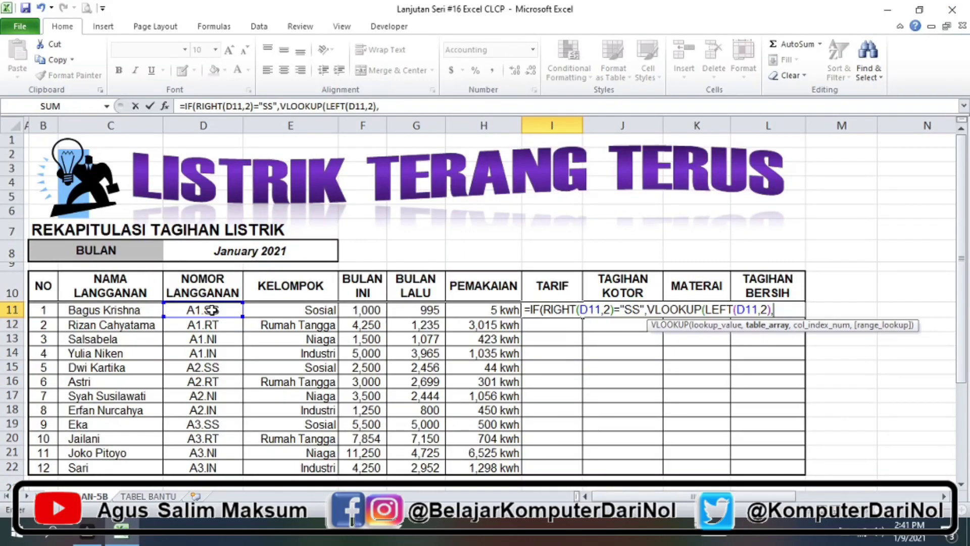
pyautogui.write('SS')
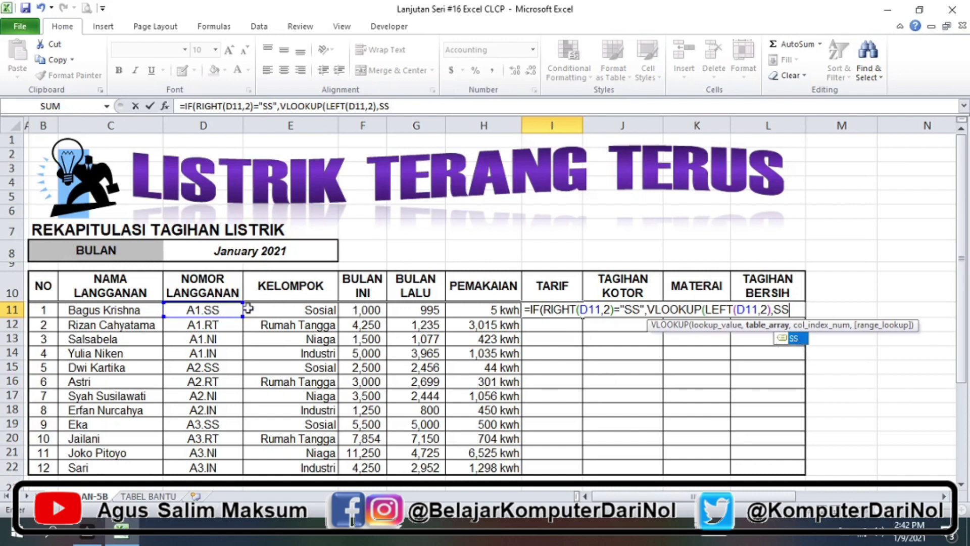
pyautogui.doubleClick(791, 338)
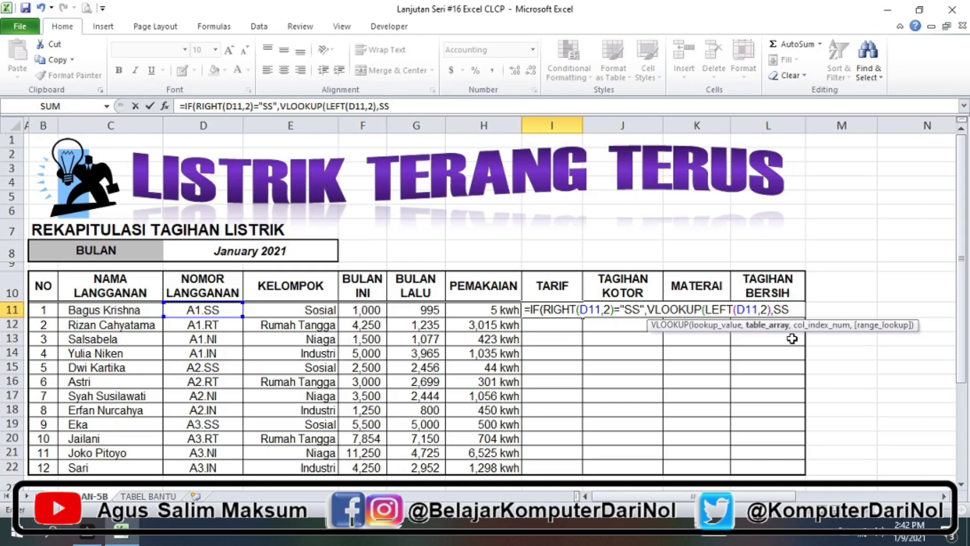
pyautogui.write(',')
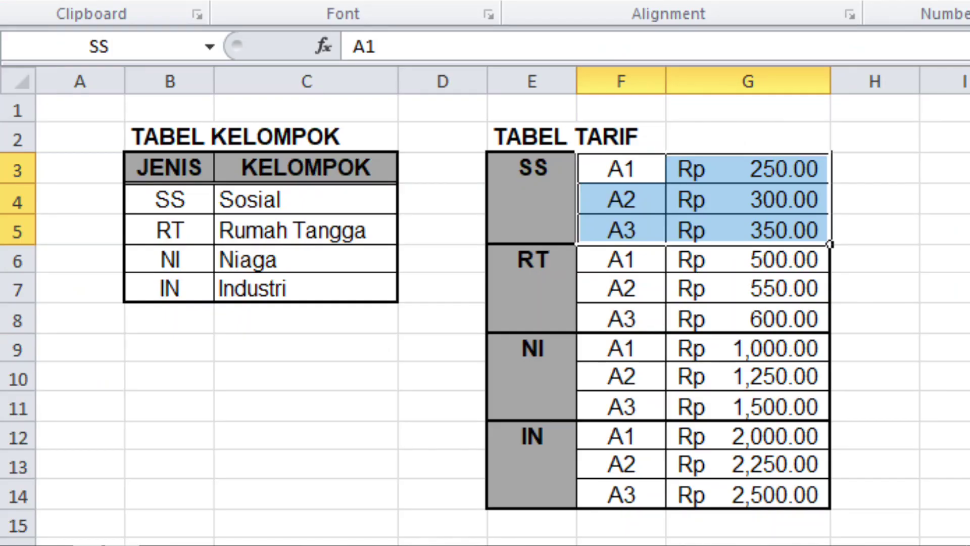
pyautogui.write('2')
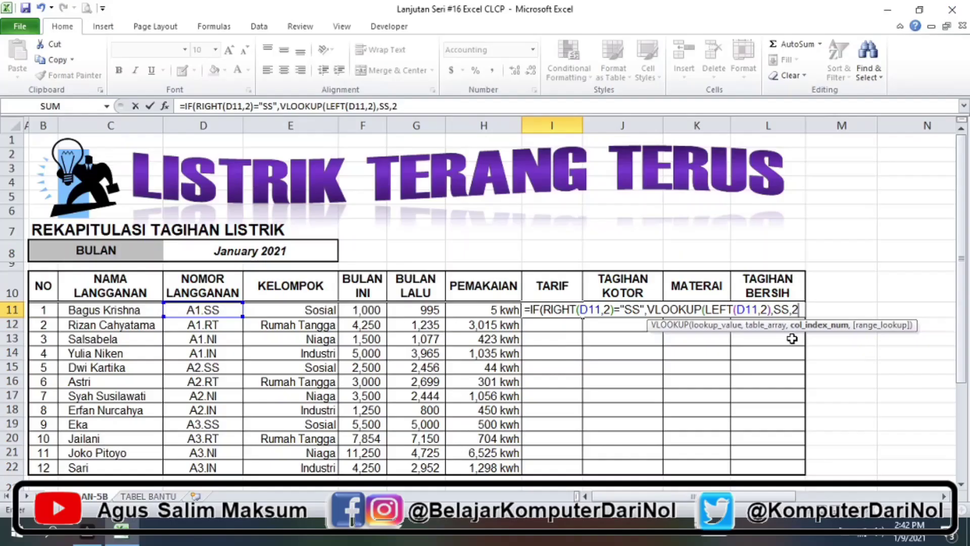
pyautogui.write(',')
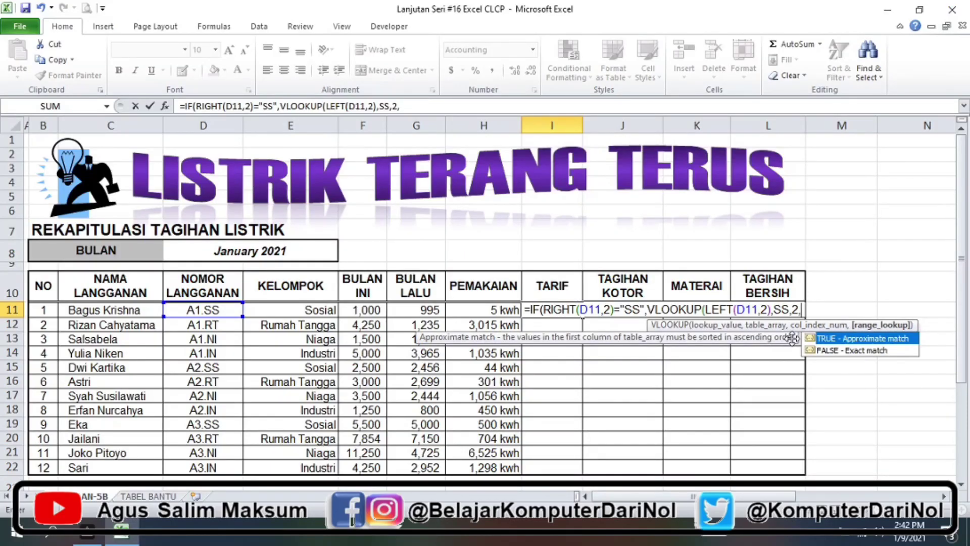
pyautogui.write('0')
# Close the SS lookup and start a nested IF(RIGHT(D11,2)=" test
pyautogui.write(')')
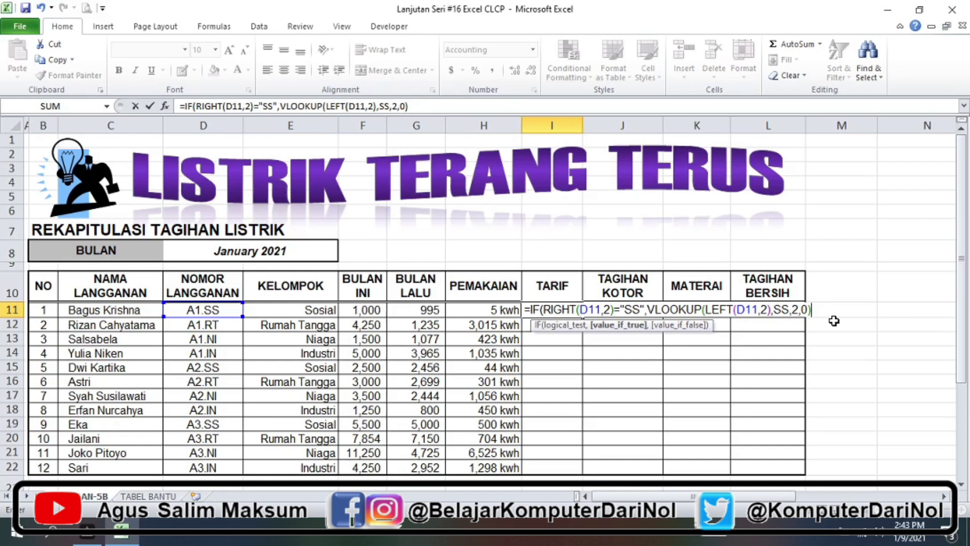
pyautogui.write(',')
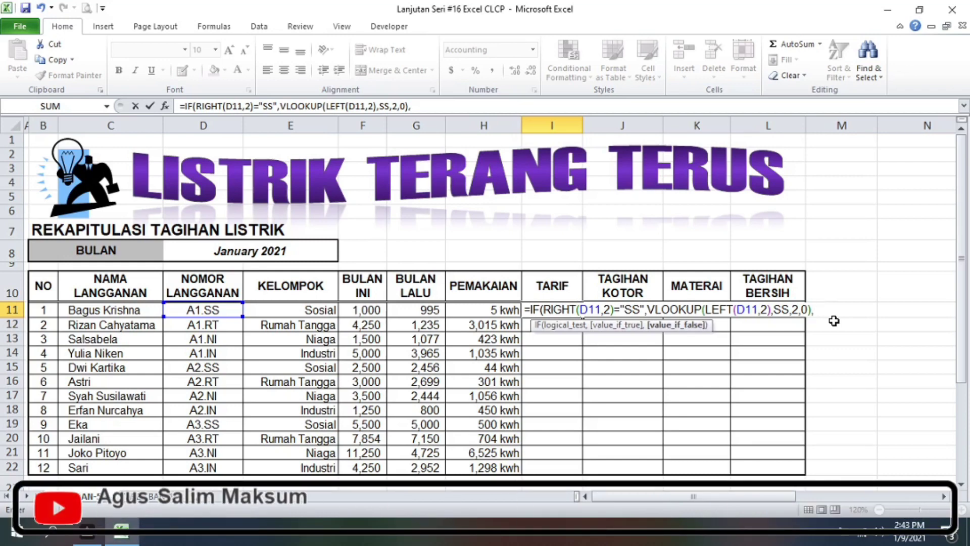
pyautogui.write('IF')
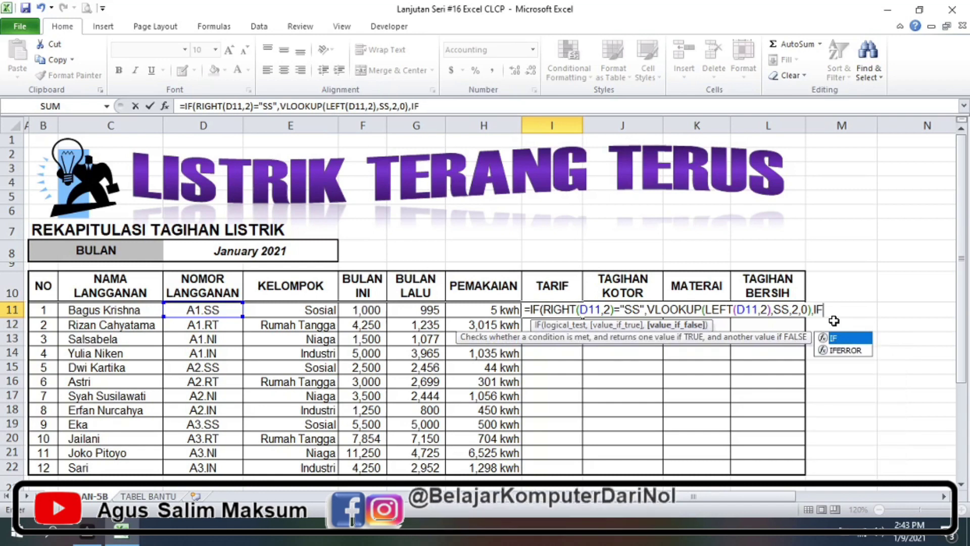
pyautogui.write('(')
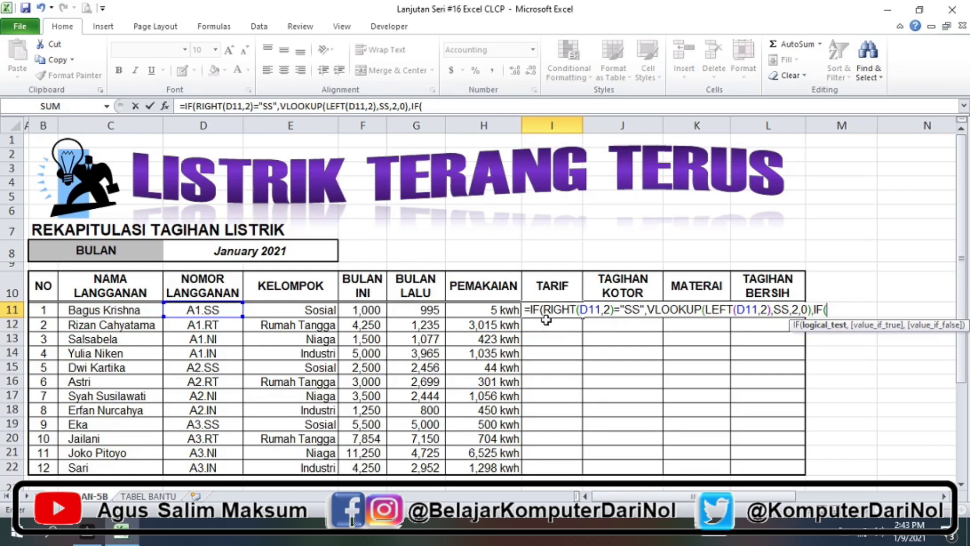
pyautogui.moveTo(526, 310); pyautogui.dragTo(811, 309)
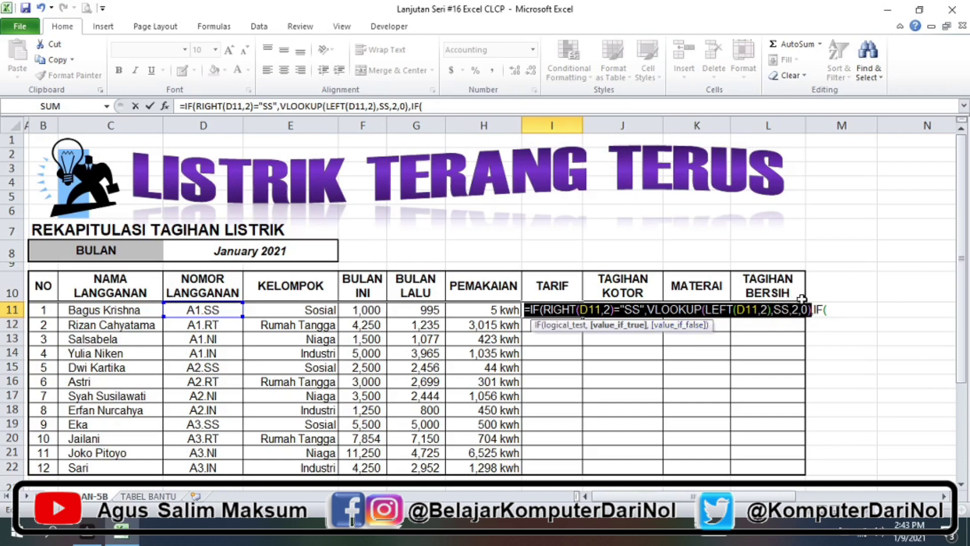
pyautogui.click(828, 309)
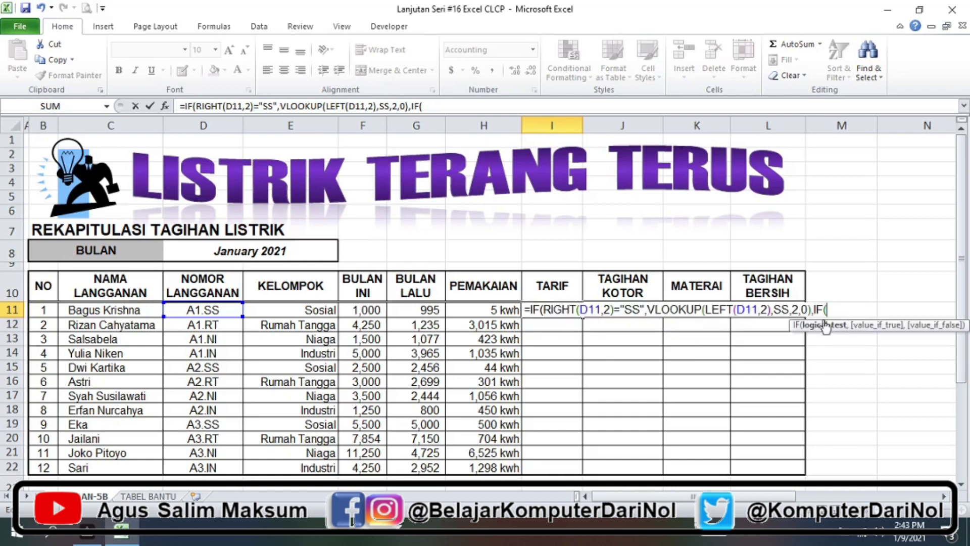
pyautogui.write('RIGHT(')
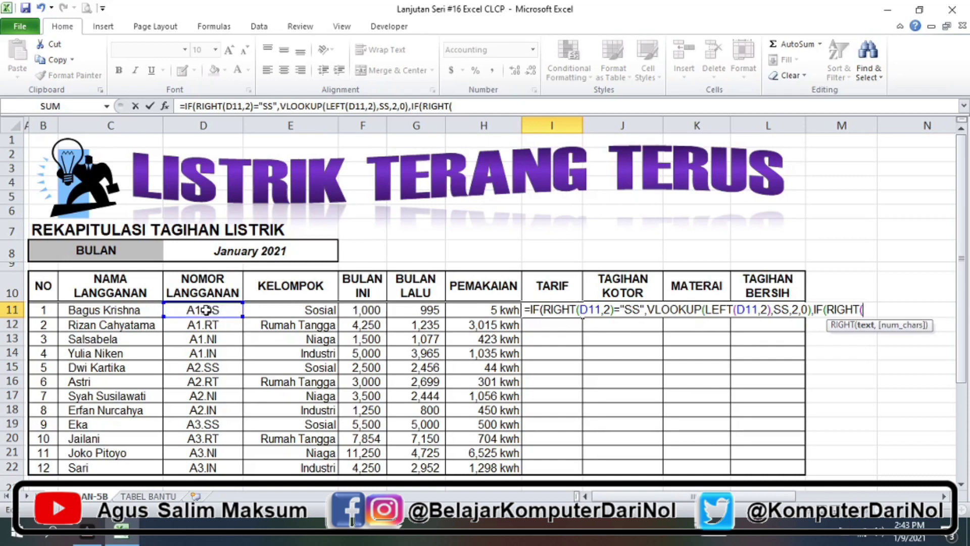
pyautogui.click(207, 310)
pyautogui.write(',2')
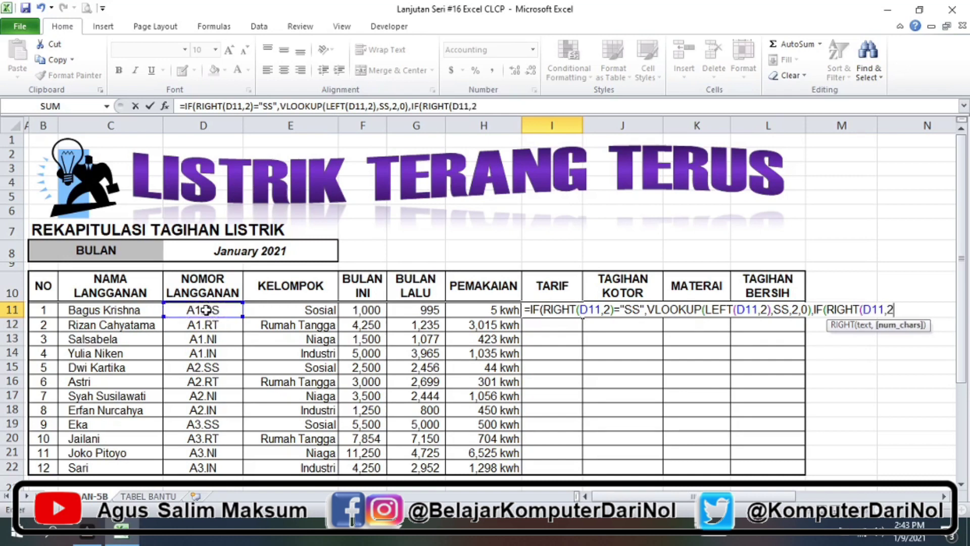
pyautogui.write(')')
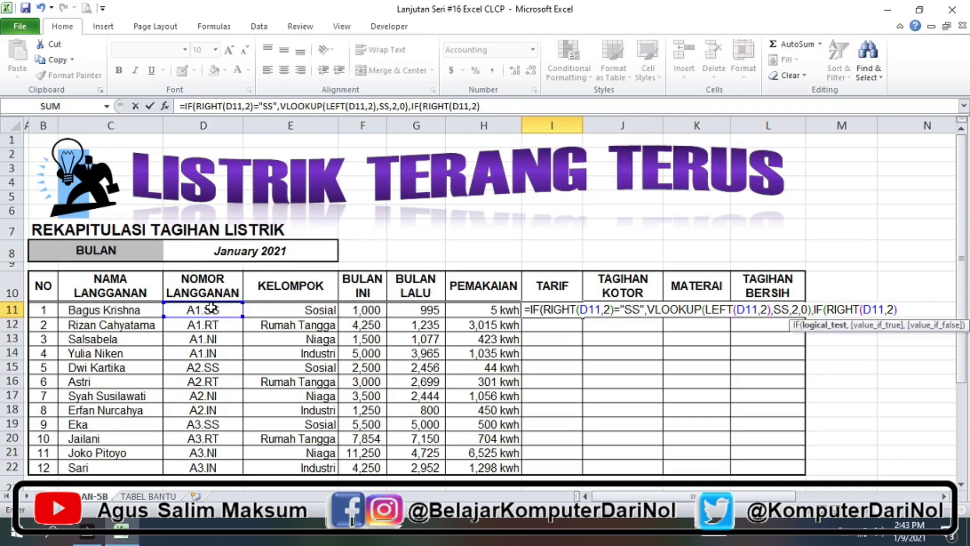
pyautogui.write('="')
# Add the RT branch returning VLOOKUP(LEFT(D11,2),RT,2,0) when D11 ends in "RT"
pyautogui.write('R')
pyautogui.write('T"')
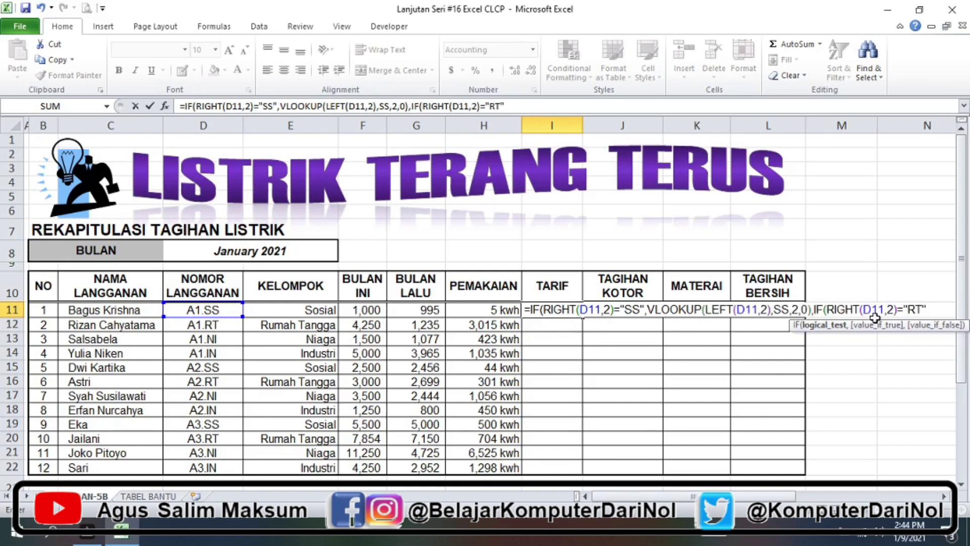
pyautogui.write(',VL')
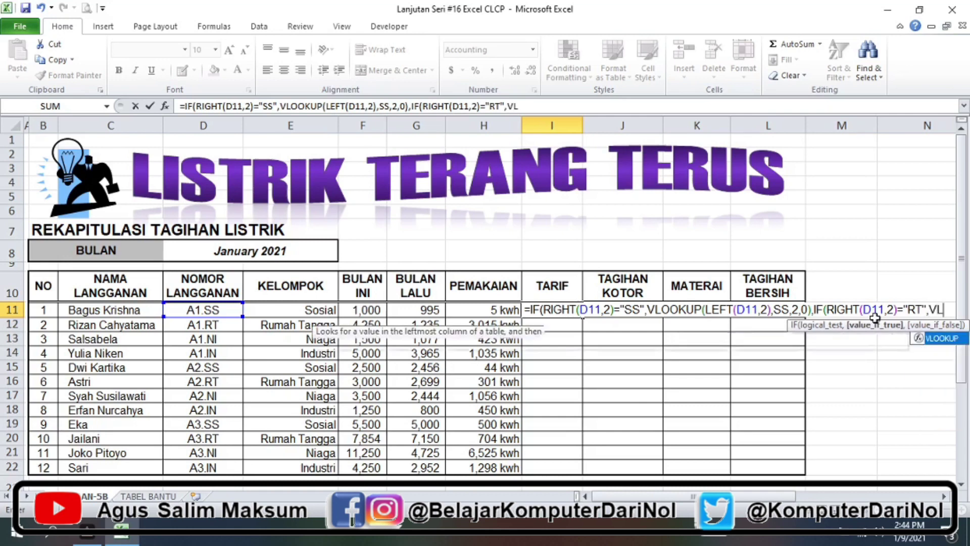
pyautogui.write('OOK')
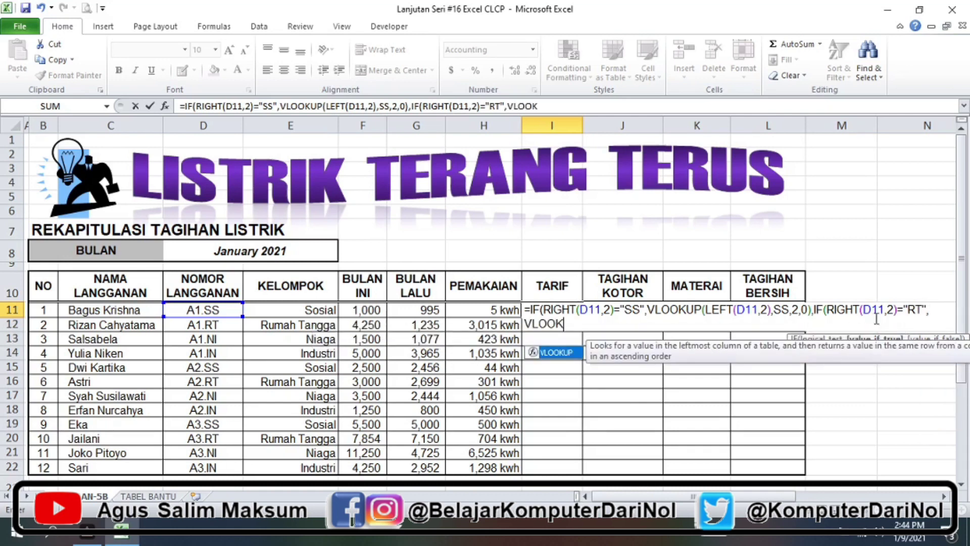
pyautogui.press('Tab')
pyautogui.write('L')
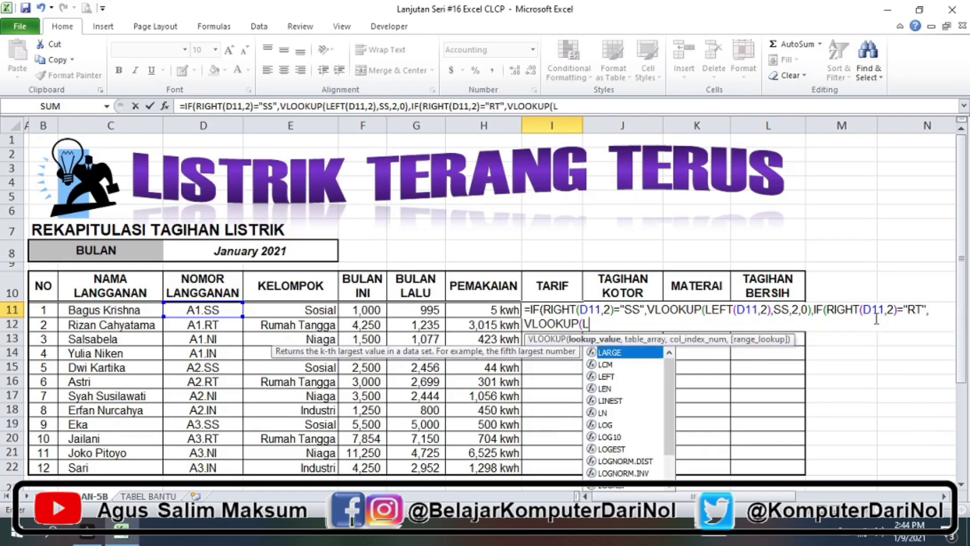
pyautogui.write('EFT')
pyautogui.press('Tab')
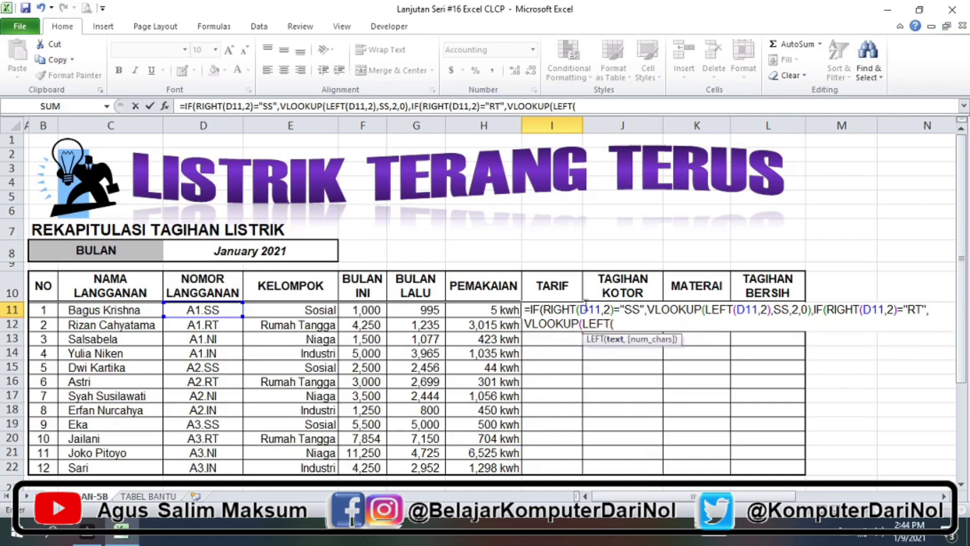
pyautogui.click(210, 310)
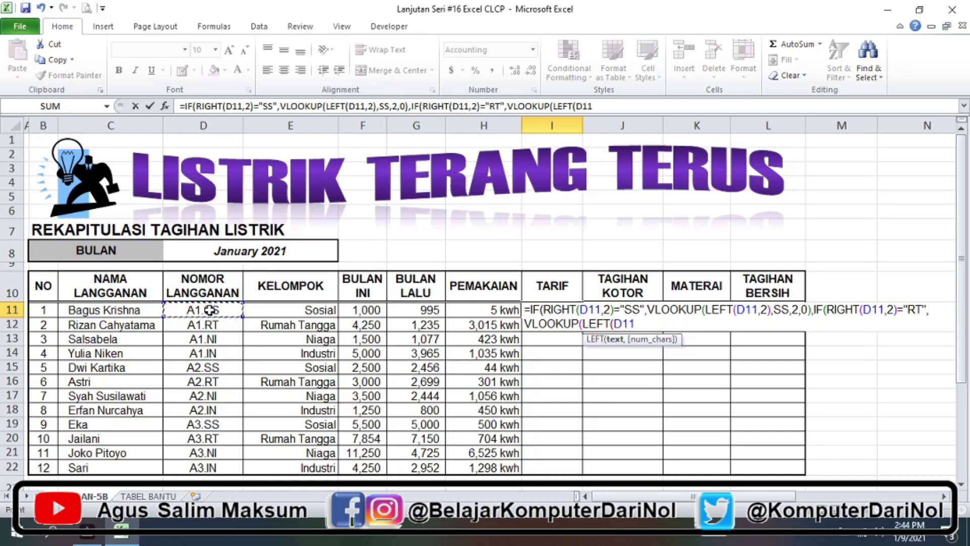
pyautogui.write(',2)')
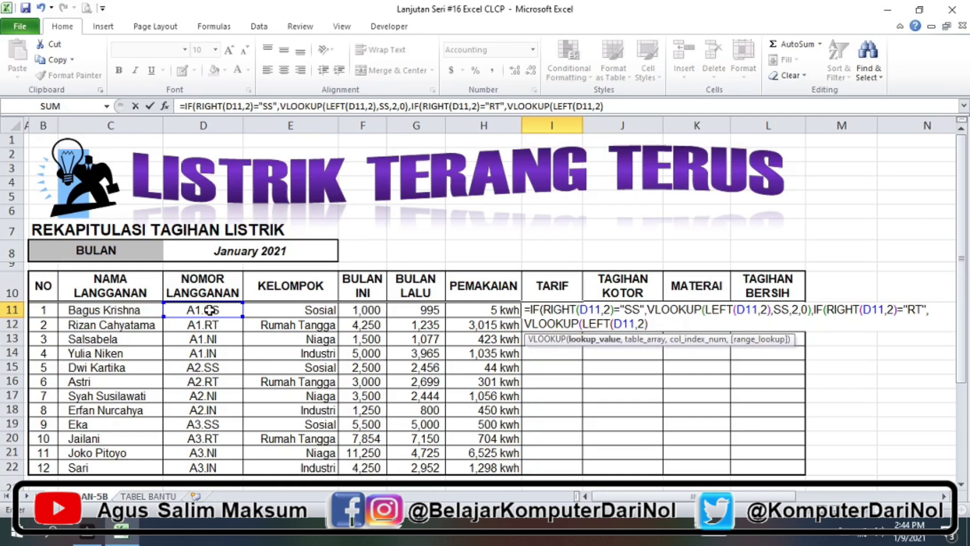
pyautogui.write(',')
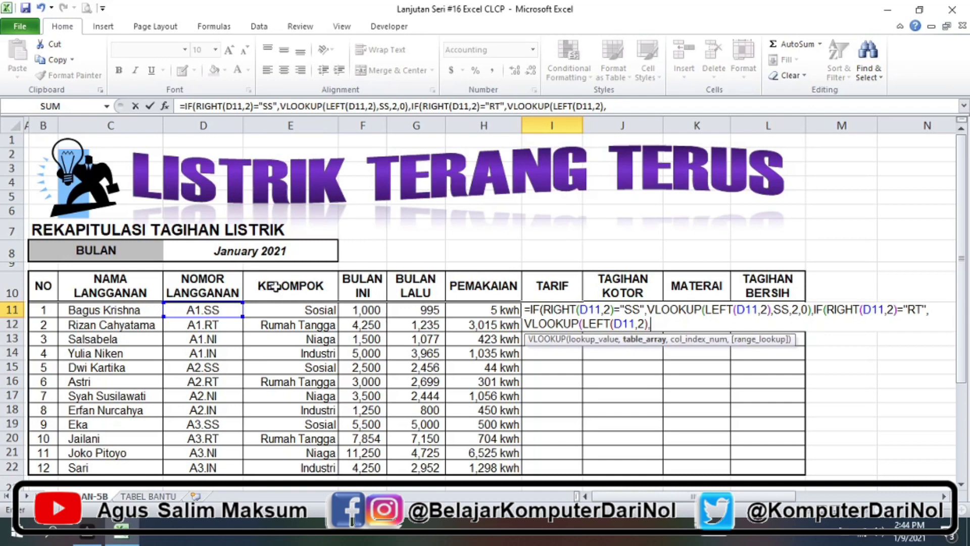
pyautogui.write('RT')
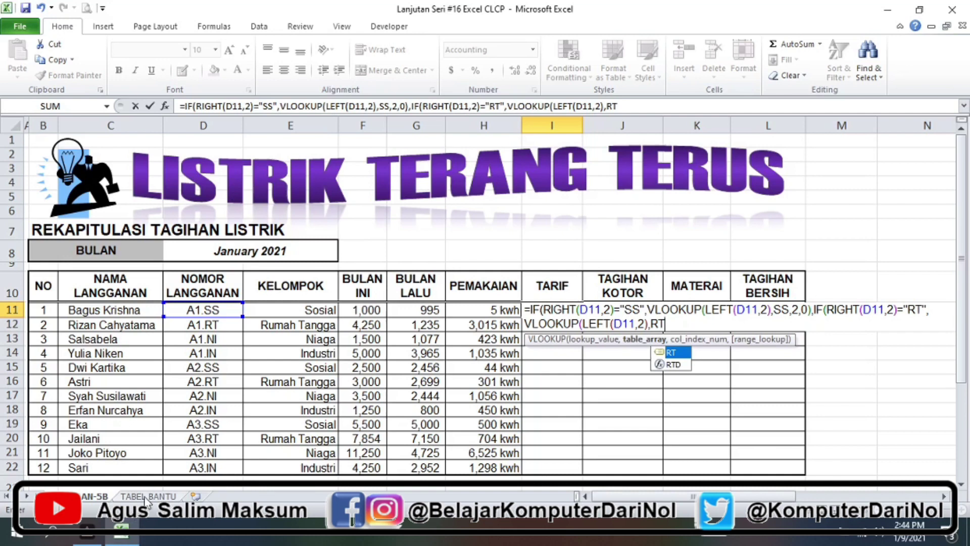
pyautogui.press('Escape')
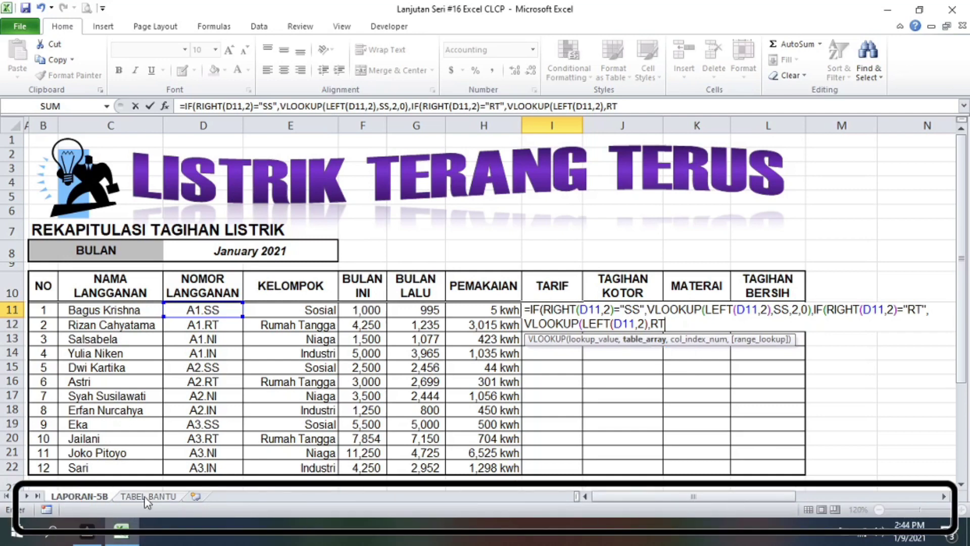
pyautogui.write(',')
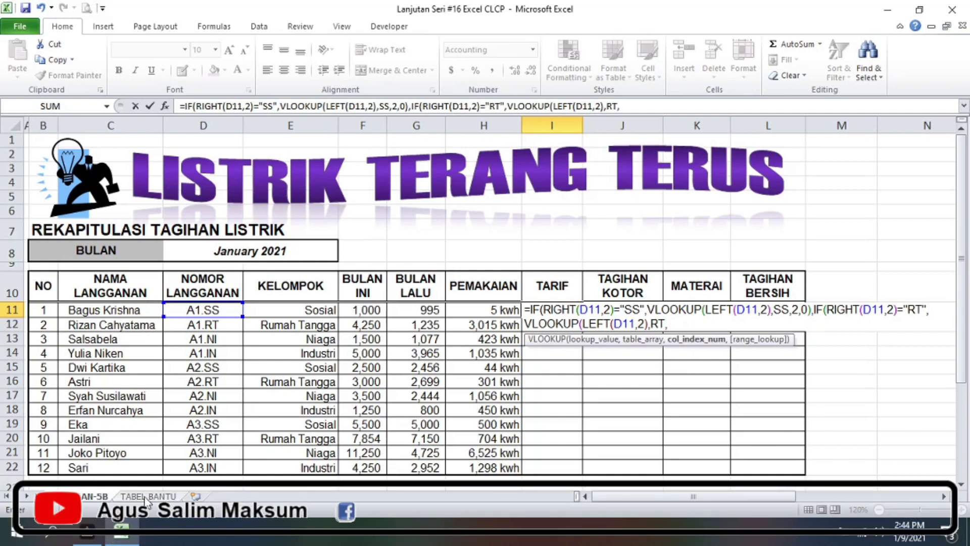
pyautogui.write('2')
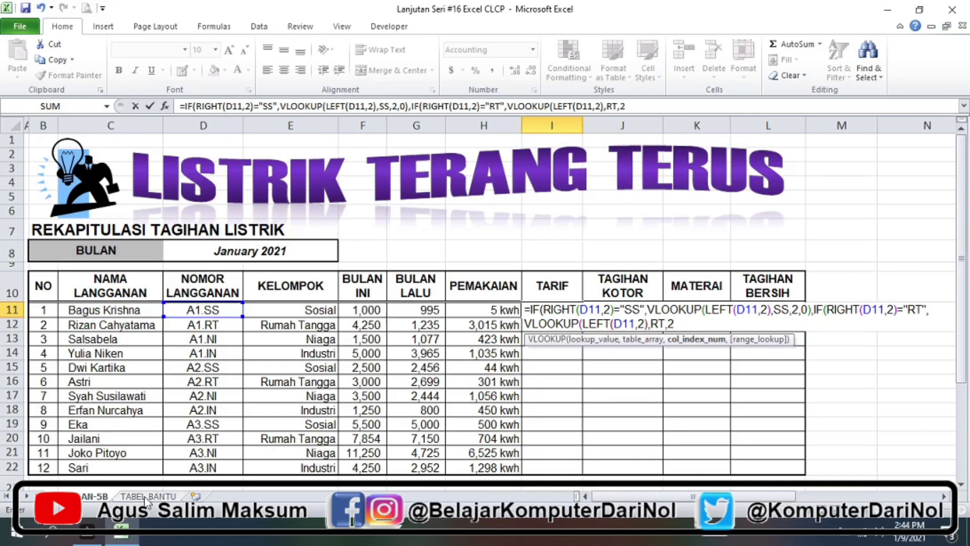
pyautogui.write(',0')
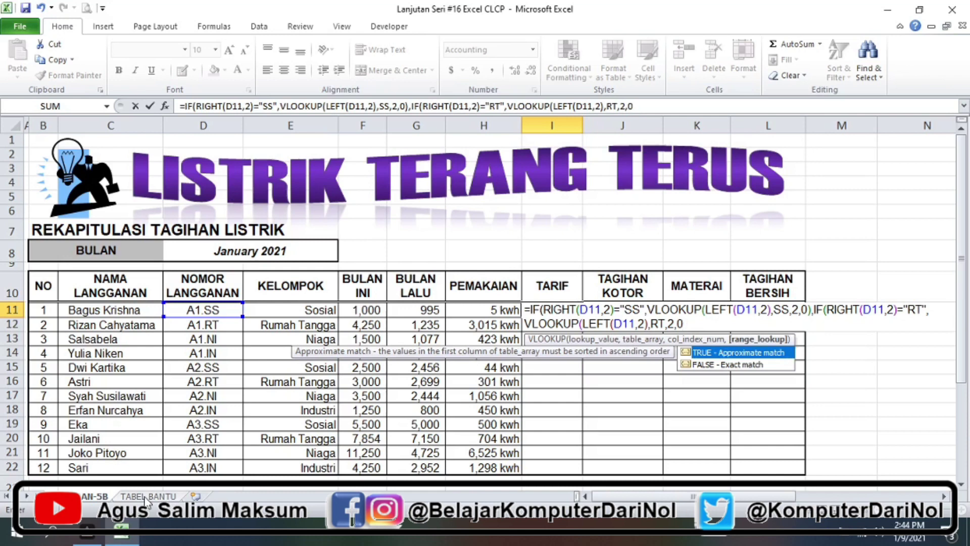
pyautogui.write(')')
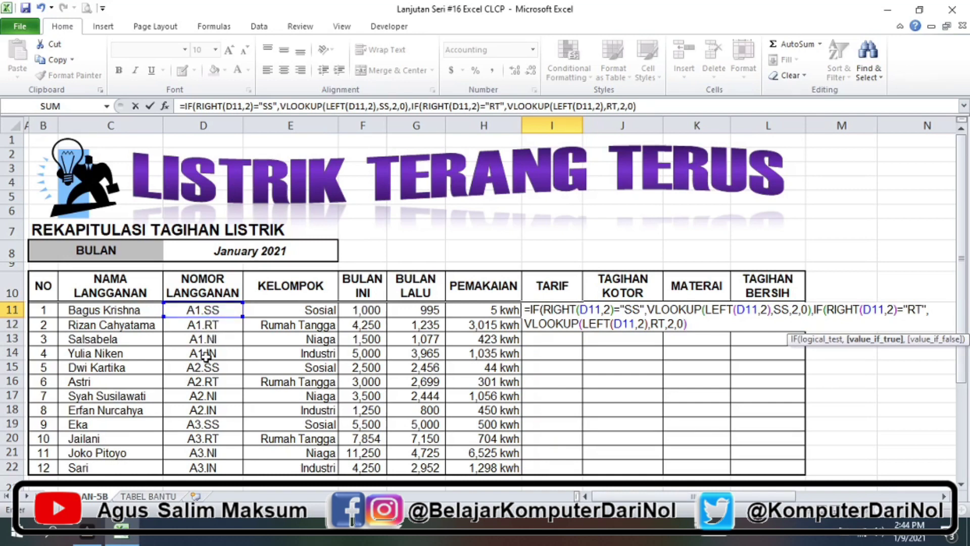
# Add a third IF with RIGHT(D11,2)="NI" and start VLOOKUP(LEFT(D11,2), for it
pyautogui.write(',')
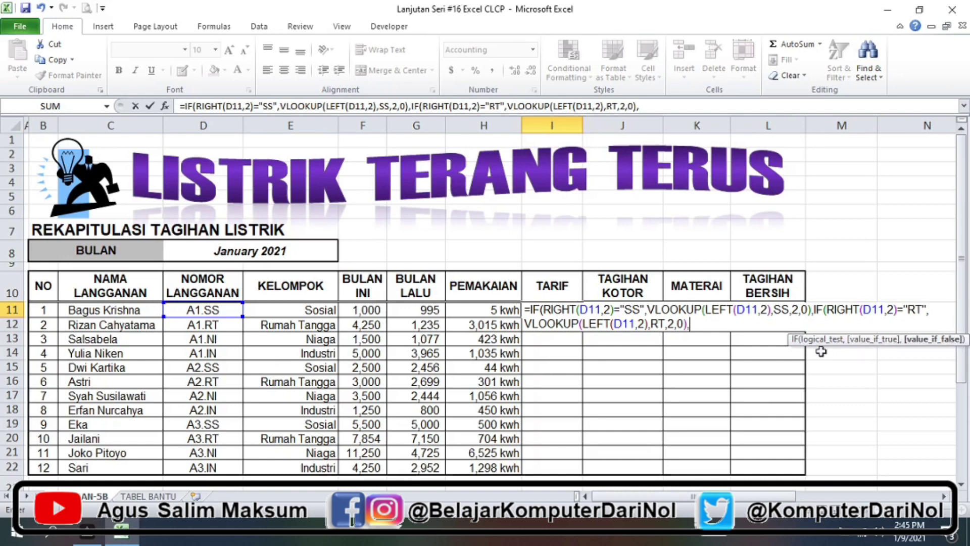
pyautogui.write('IF(')
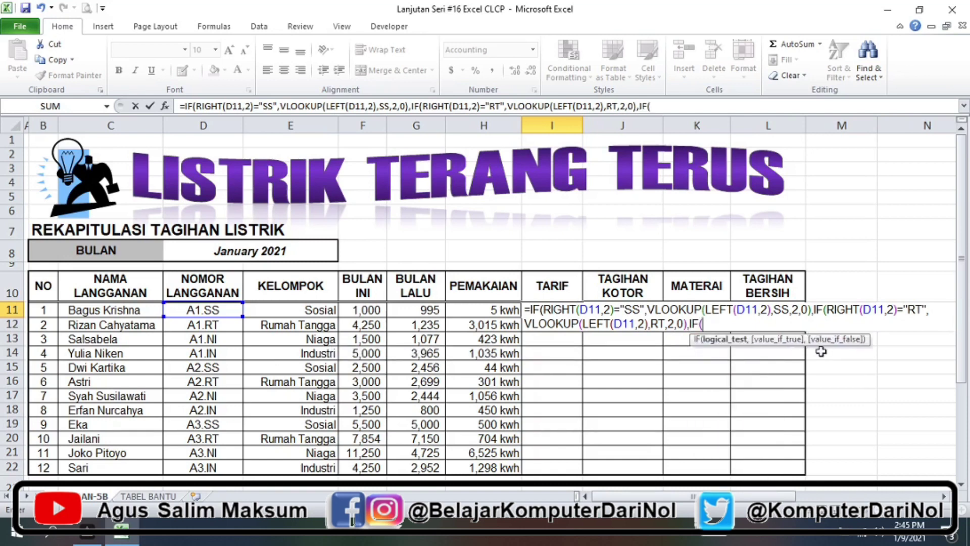
pyautogui.write('RIGH')
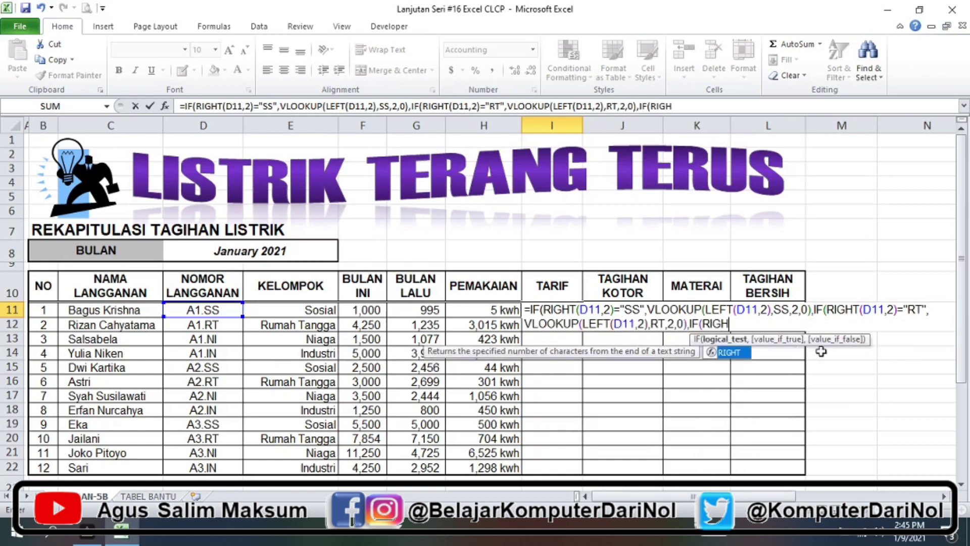
pyautogui.write('T')
pyautogui.write('(')
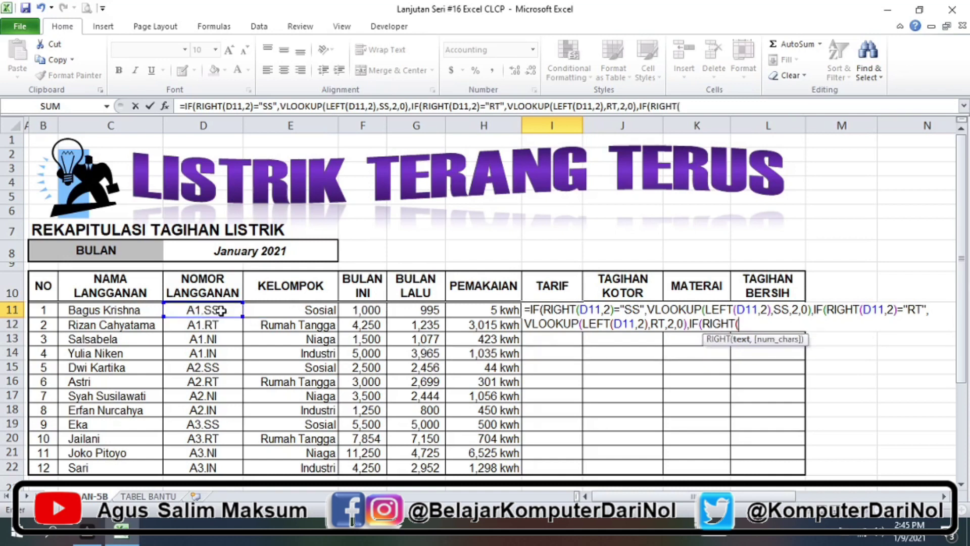
pyautogui.click(213, 310)
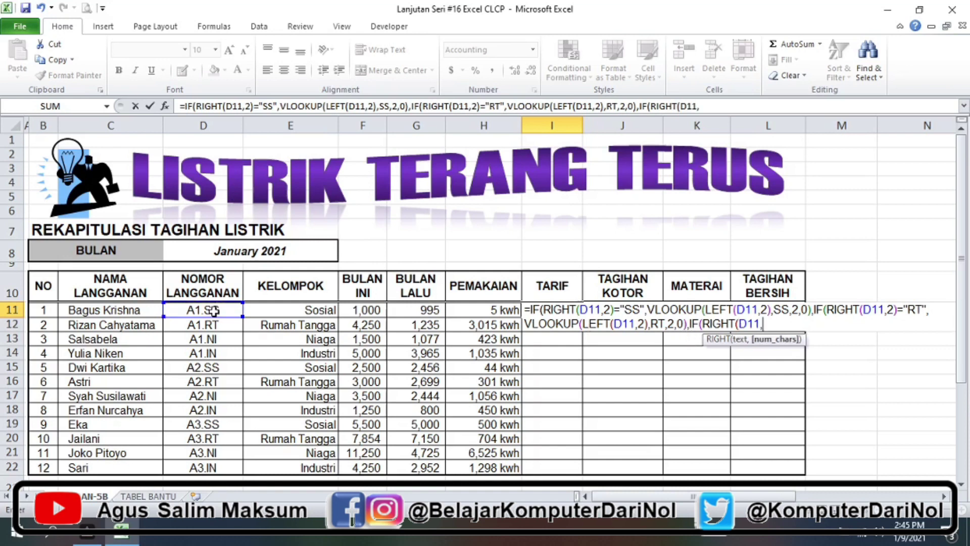
pyautogui.write(',2)')
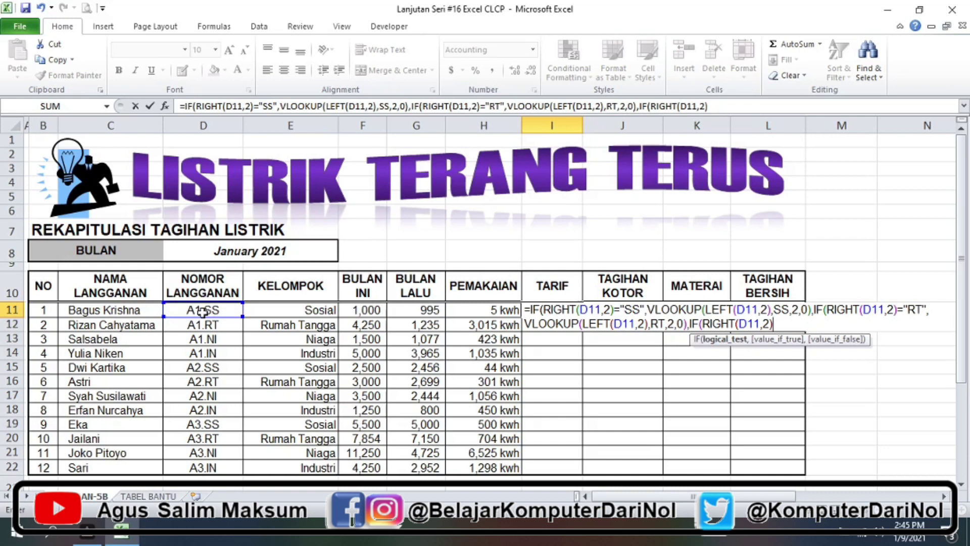
pyautogui.write('=')
pyautogui.write('"')
pyautogui.write('NI')
pyautogui.write('"')
pyautogui.write(',')
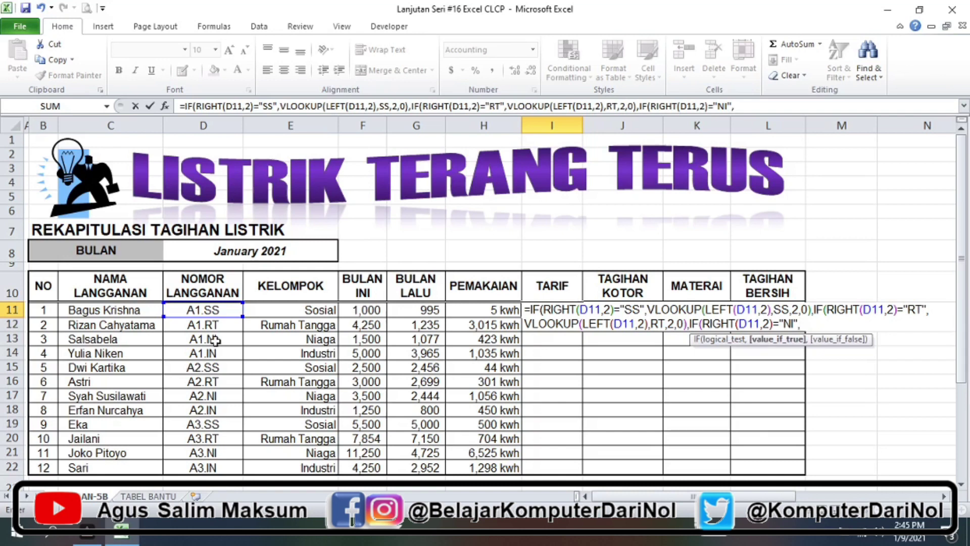
pyautogui.write('VLOOKUP(')
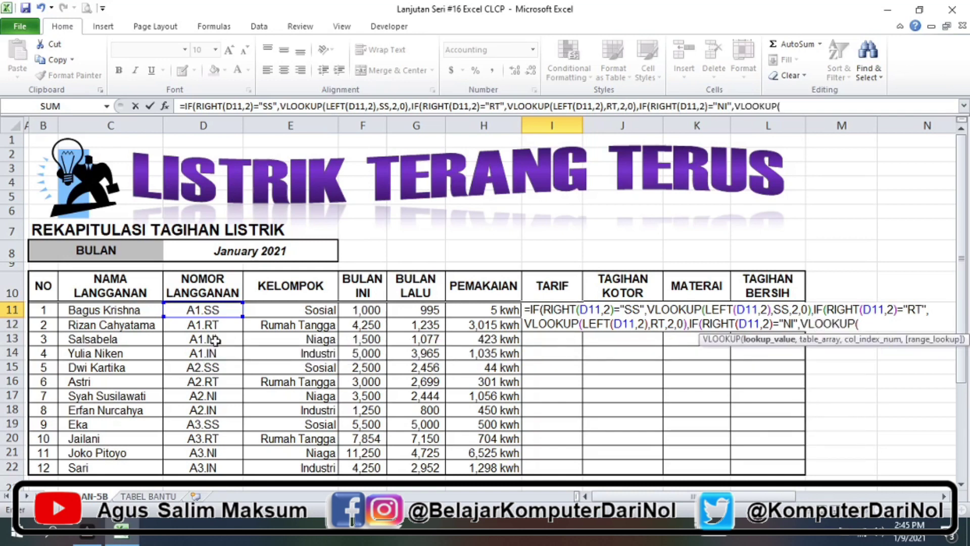
pyautogui.write('LEF')
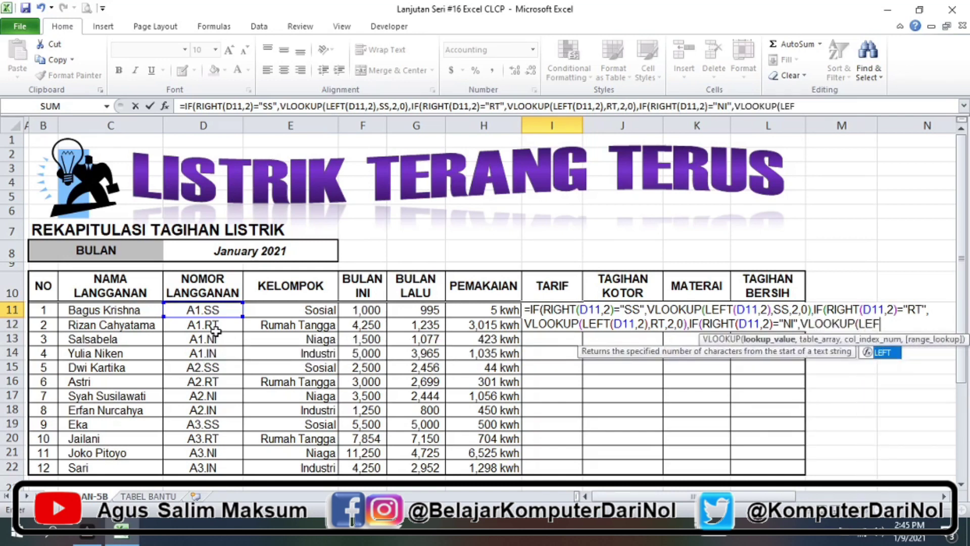
pyautogui.write('T(')
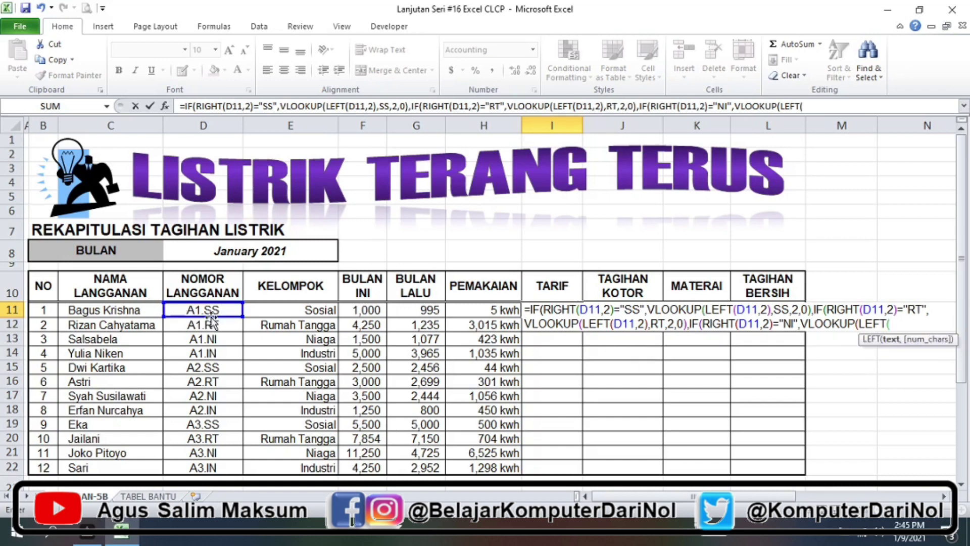
pyautogui.click(205, 312)
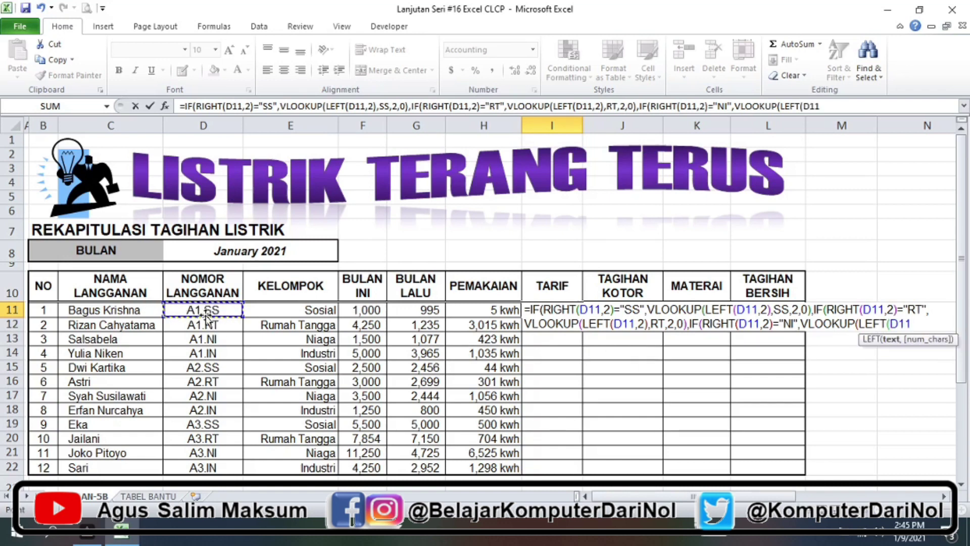
pyautogui.write(',')
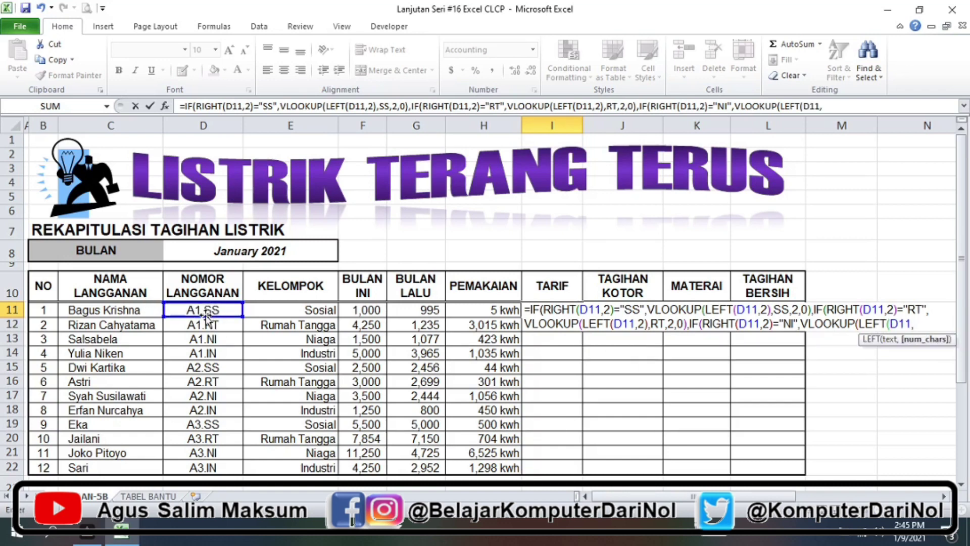
pyautogui.write('2')
pyautogui.write('),')
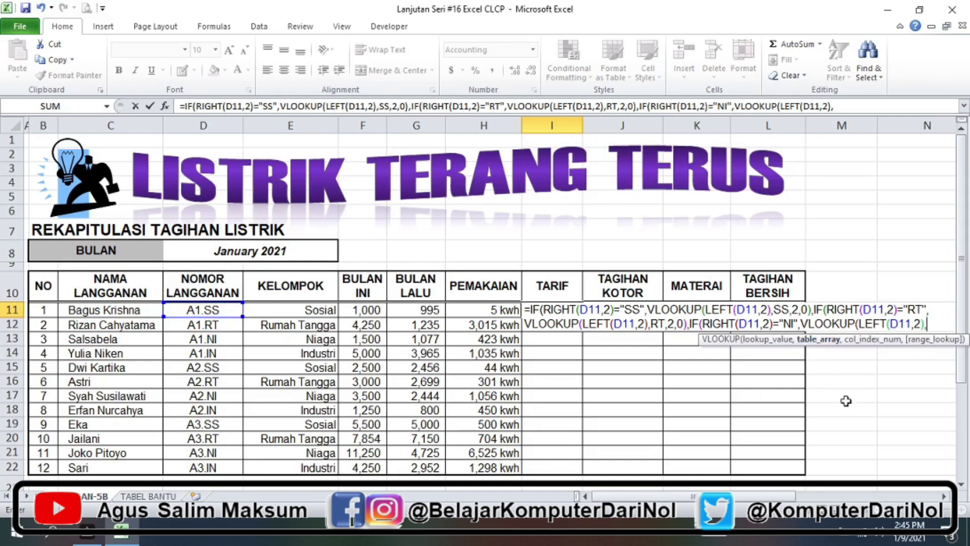
# Finish the NI lookup with 2,0 and add the condition RIGHT(D11,2)="IN" with a VLOOKUP
pyautogui.write('N')
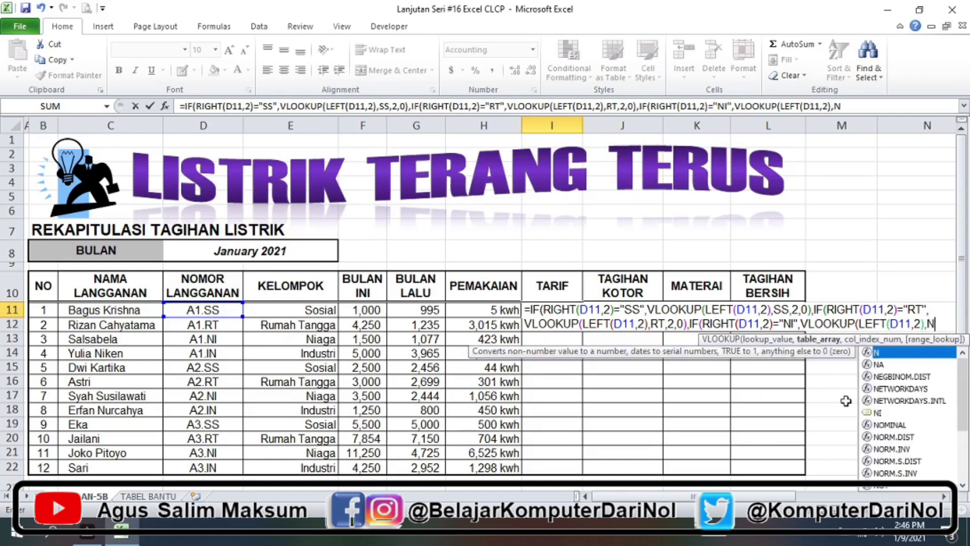
pyautogui.write('I')
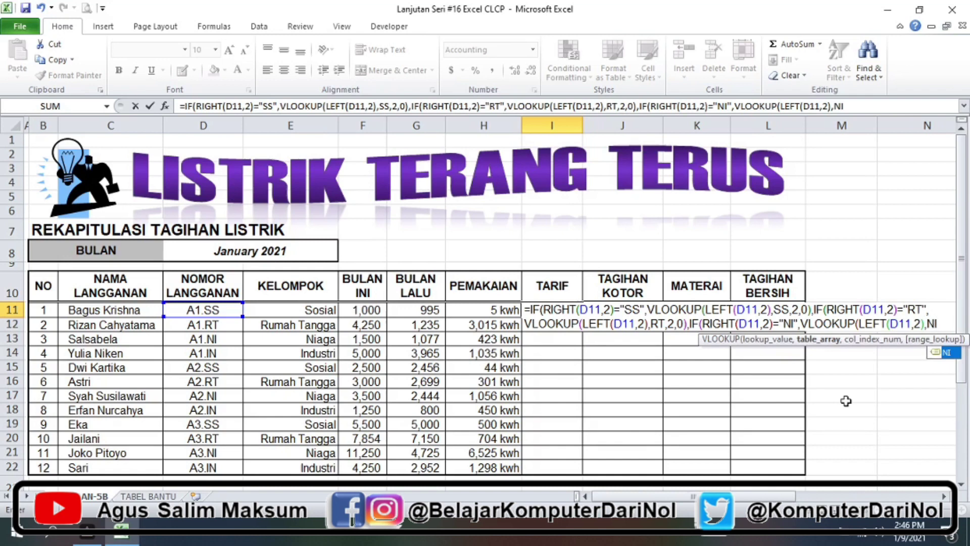
pyautogui.write(',')
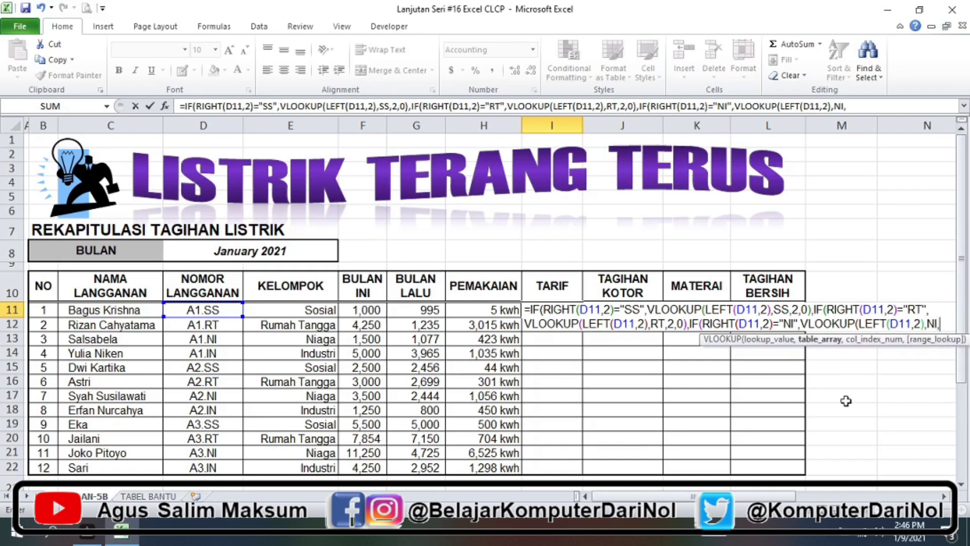
pyautogui.write('2')
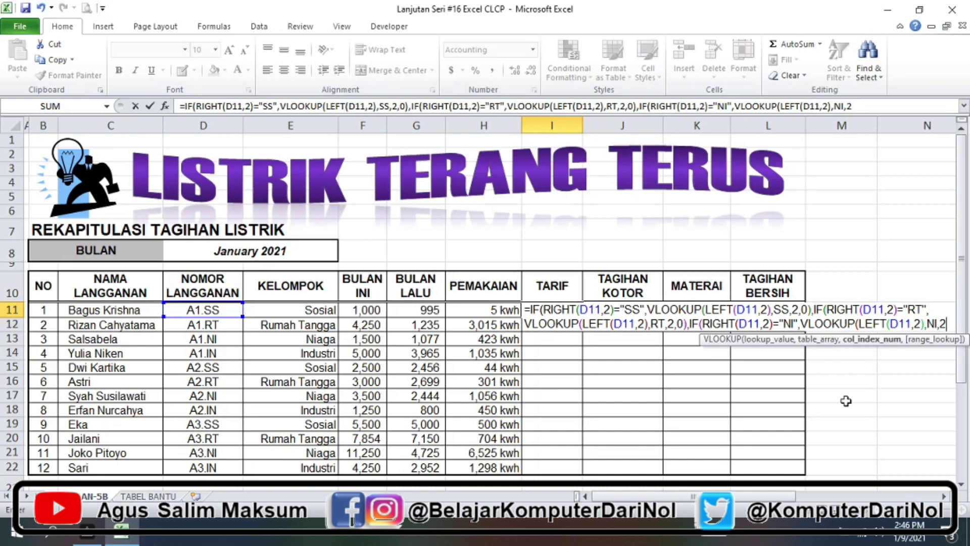
pyautogui.write(',')
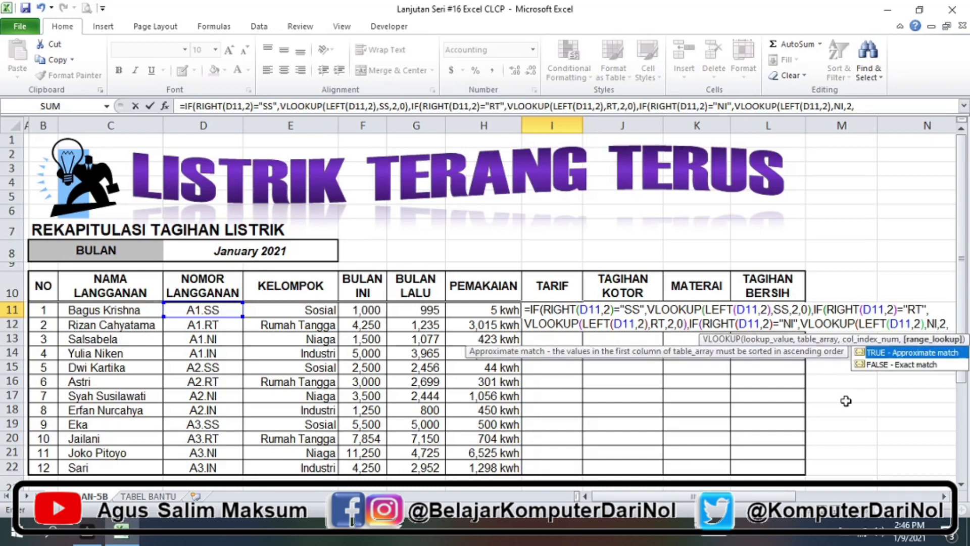
pyautogui.write('0')
pyautogui.write(')')
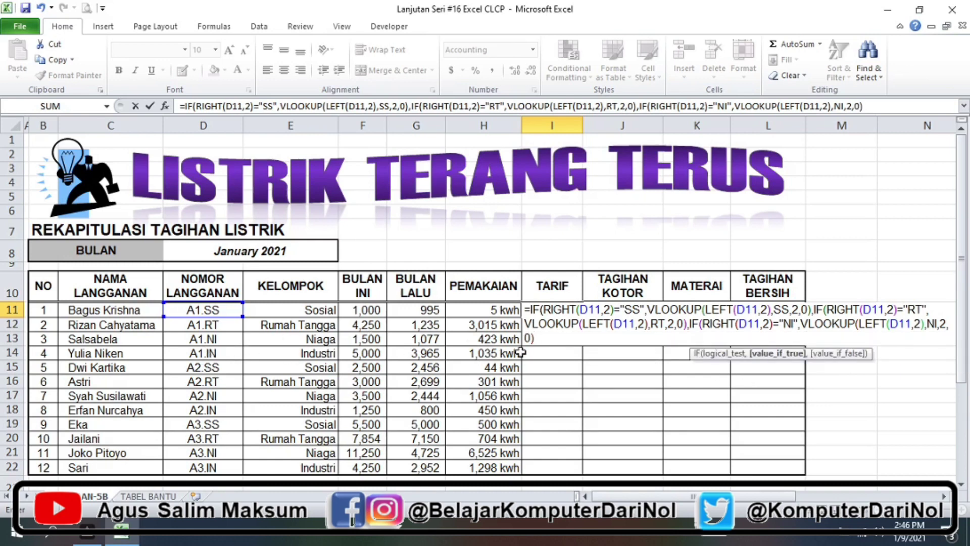
pyautogui.write(',I')
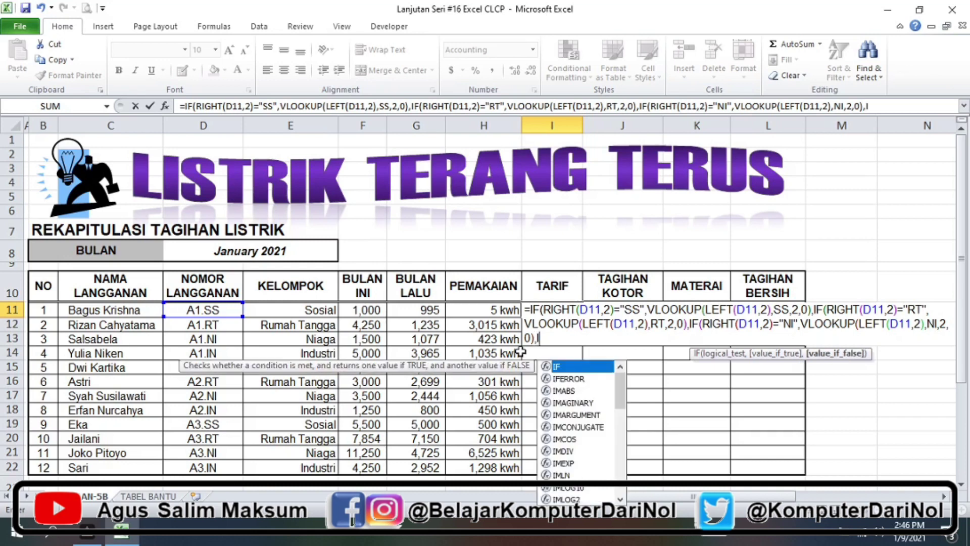
pyautogui.write('F(RIGH')
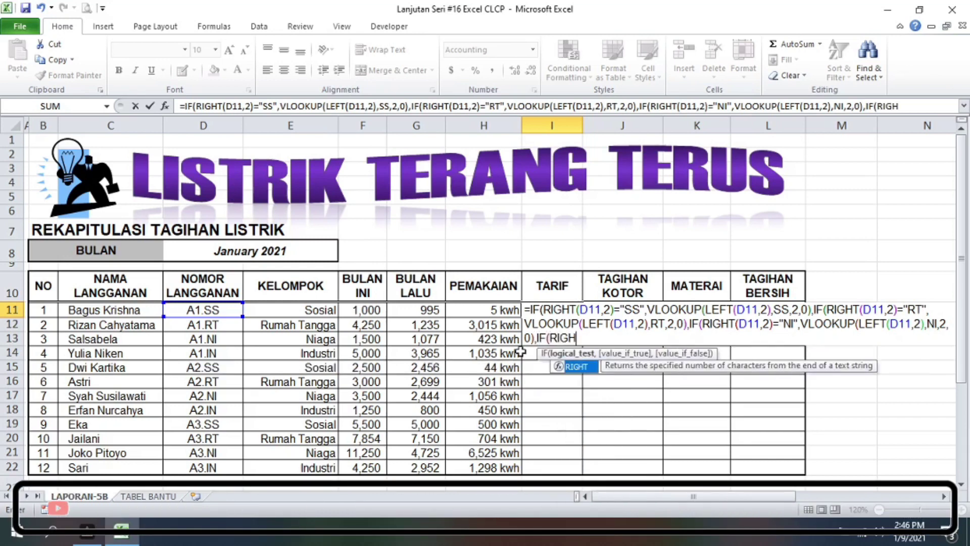
pyautogui.write('T(')
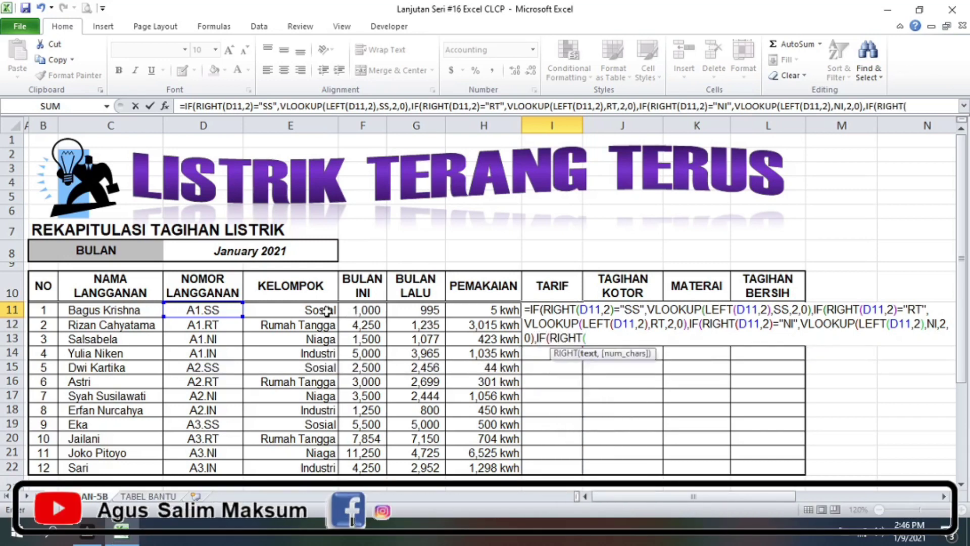
pyautogui.click(209, 310)
pyautogui.write(',2)')
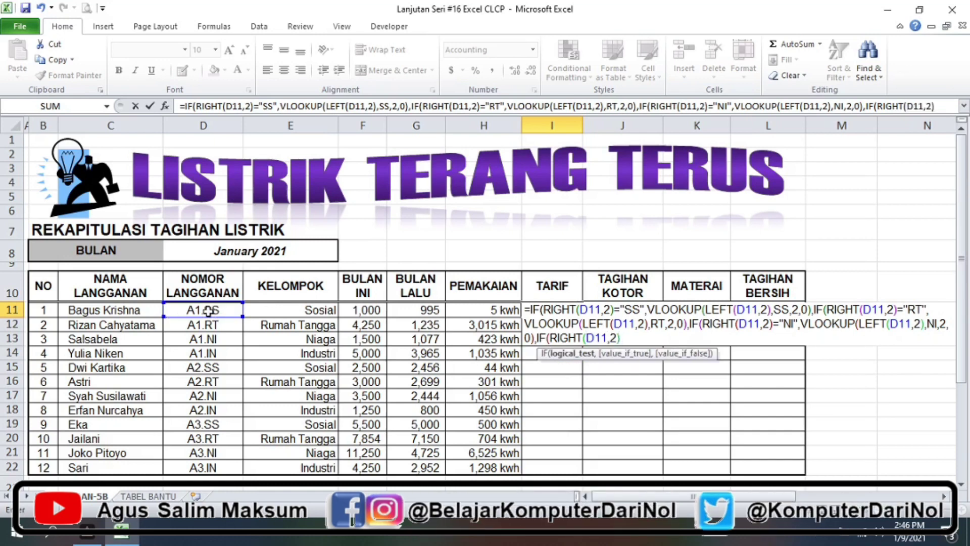
pyautogui.write('="')
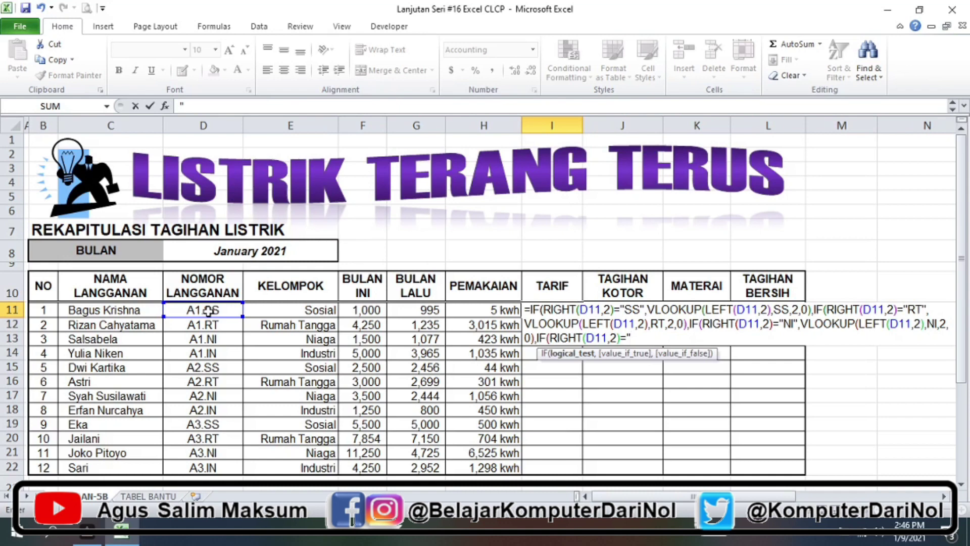
pyautogui.write('IN"')
pyautogui.write(',VL')
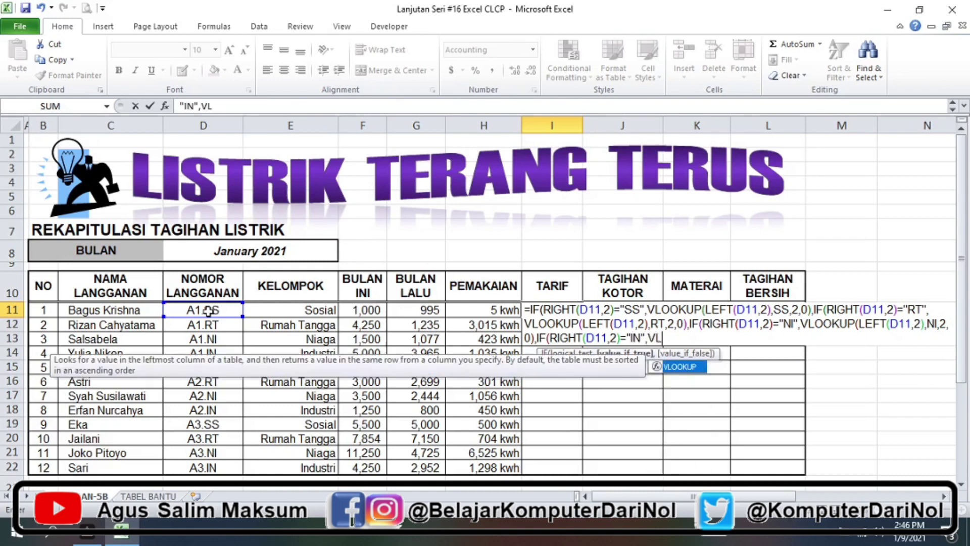
pyautogui.write('O')
pyautogui.press('Tab')
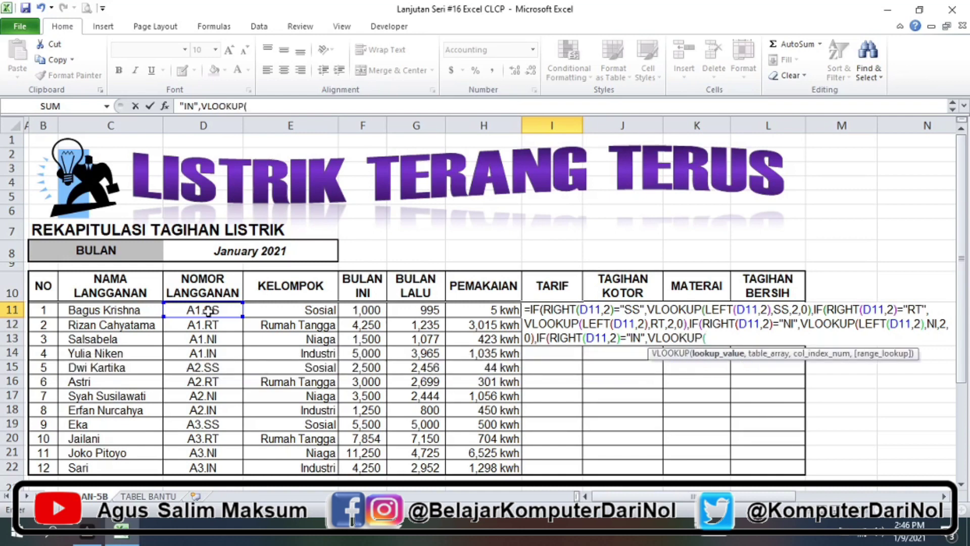
# Complete the IN branch as VLOOKUP(LEFT(D11,2),IN,2,0), then review the RT and NI conditions
pyautogui.click(202, 308)
pyautogui.write('LEF')
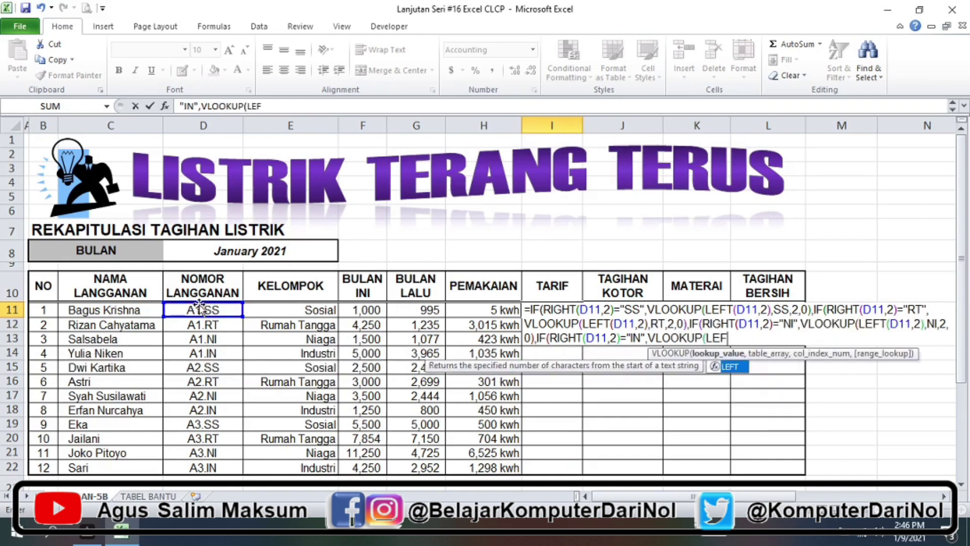
pyautogui.write('T(')
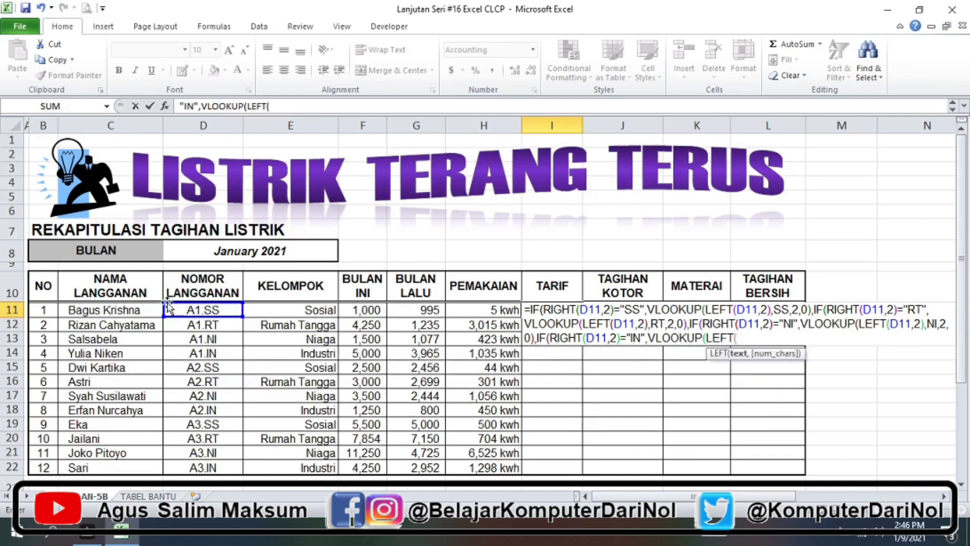
pyautogui.click(180, 312)
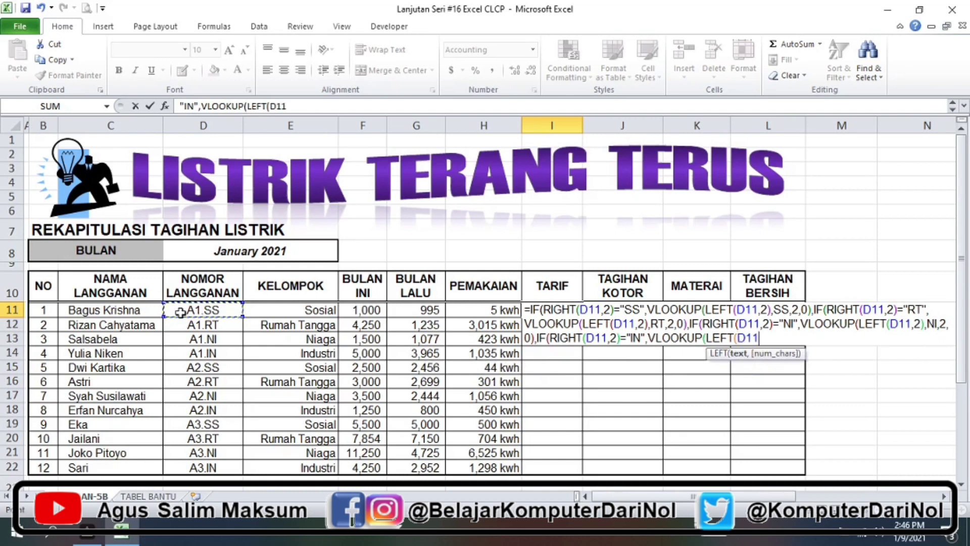
pyautogui.write(',2')
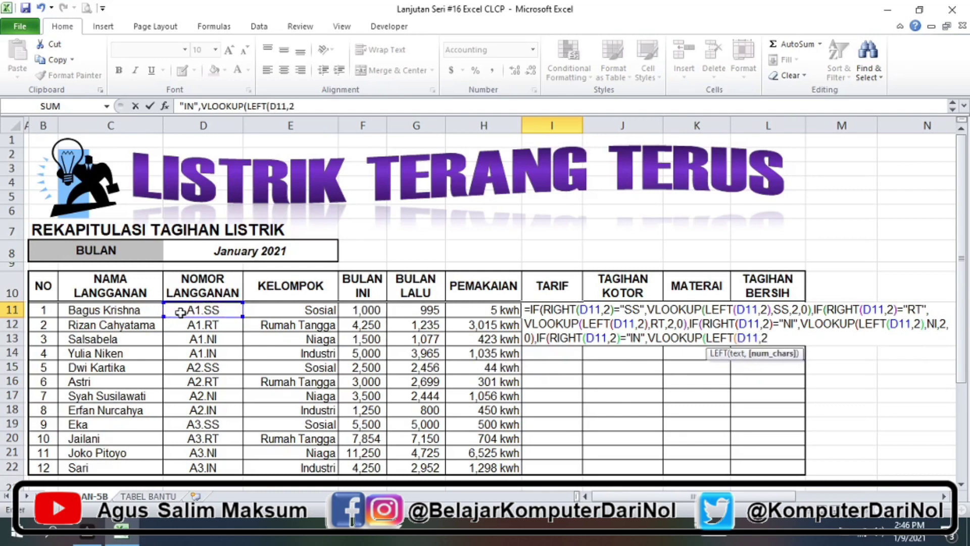
pyautogui.write(')')
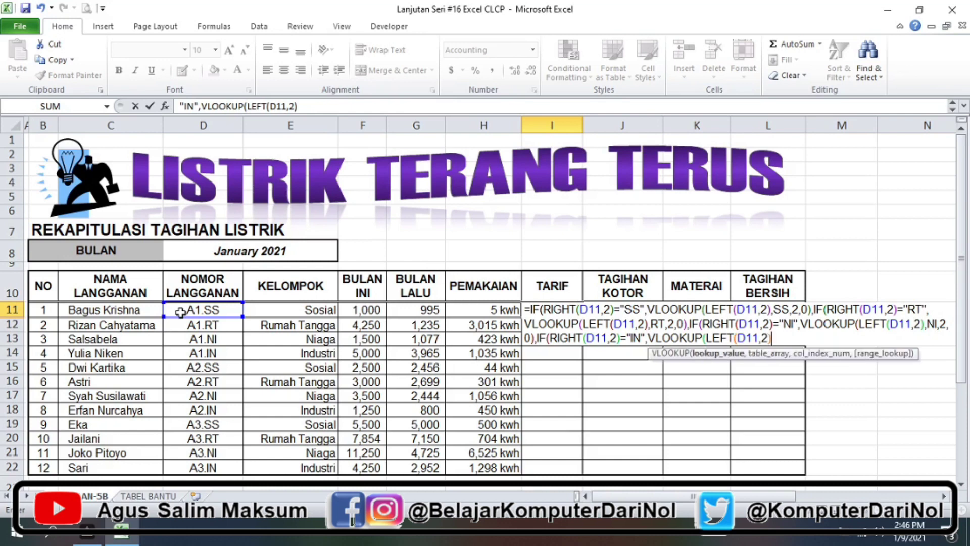
pyautogui.write(',')
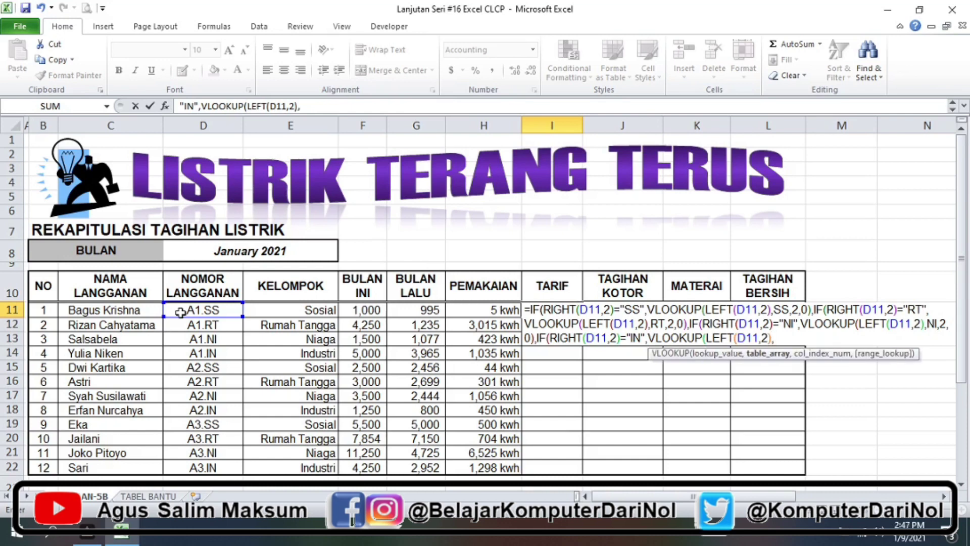
pyautogui.write('I')
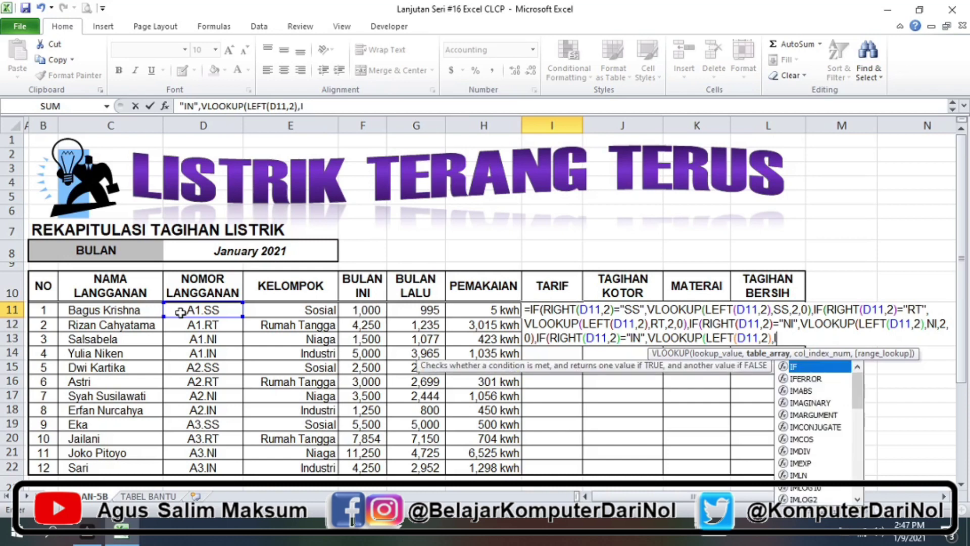
pyautogui.write('N')
pyautogui.press('Escape')
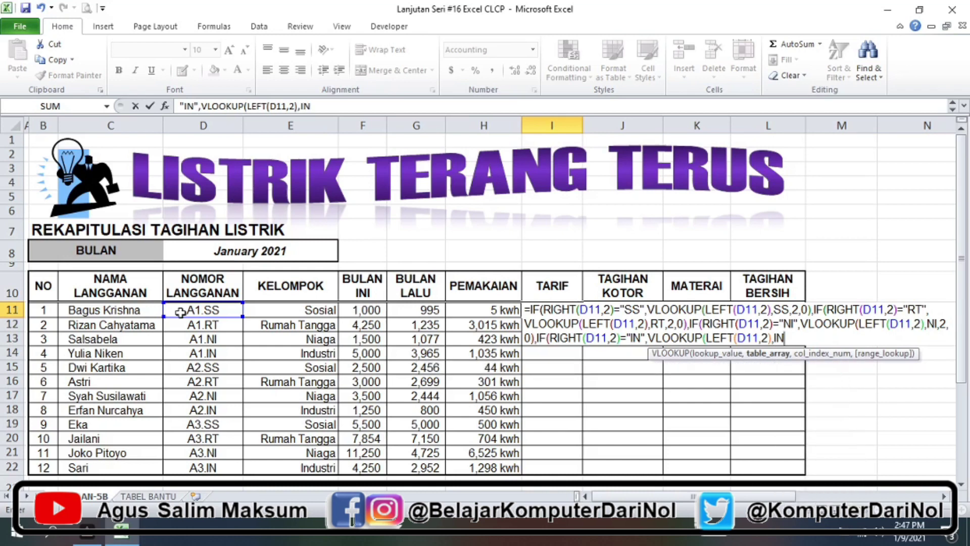
pyautogui.write(',')
pyautogui.write('2')
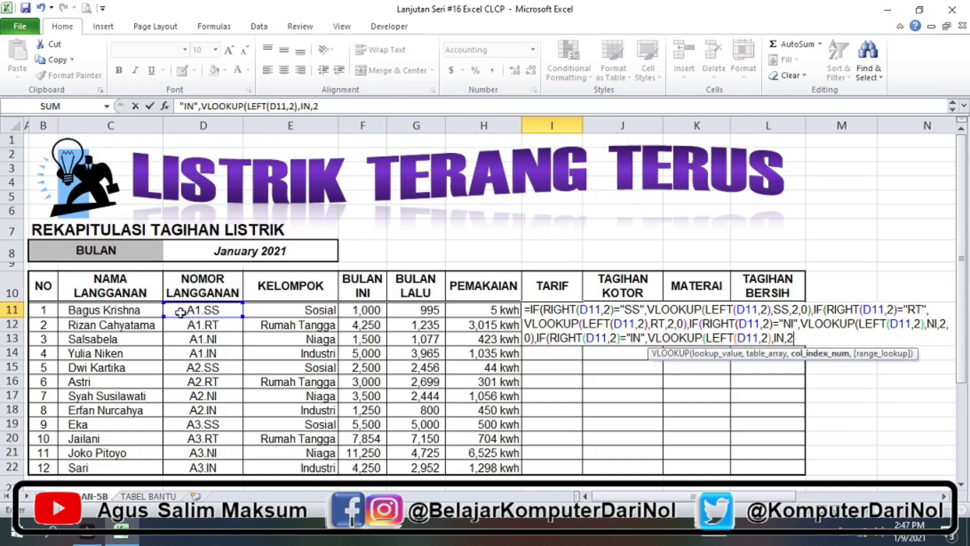
pyautogui.write(',0')
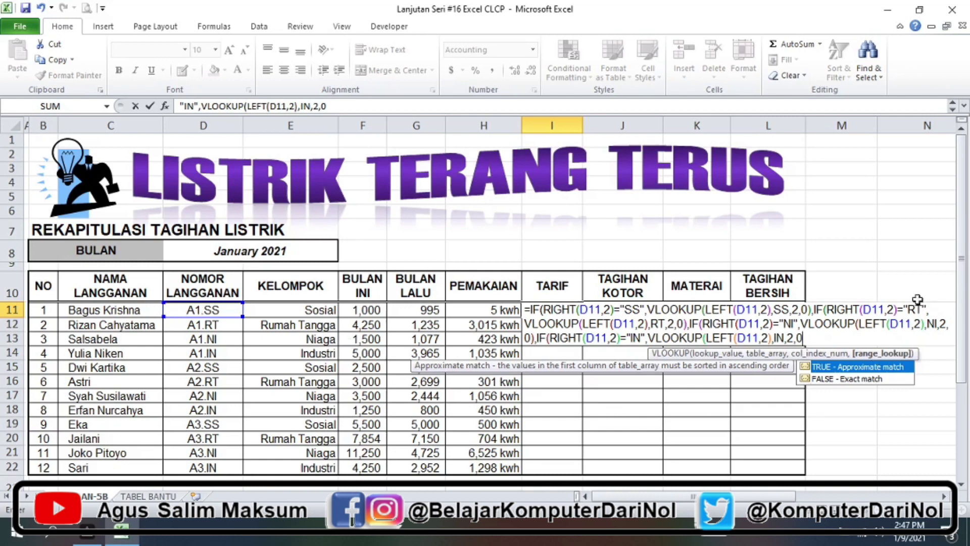
pyautogui.click(632, 310)
pyautogui.click(917, 310)
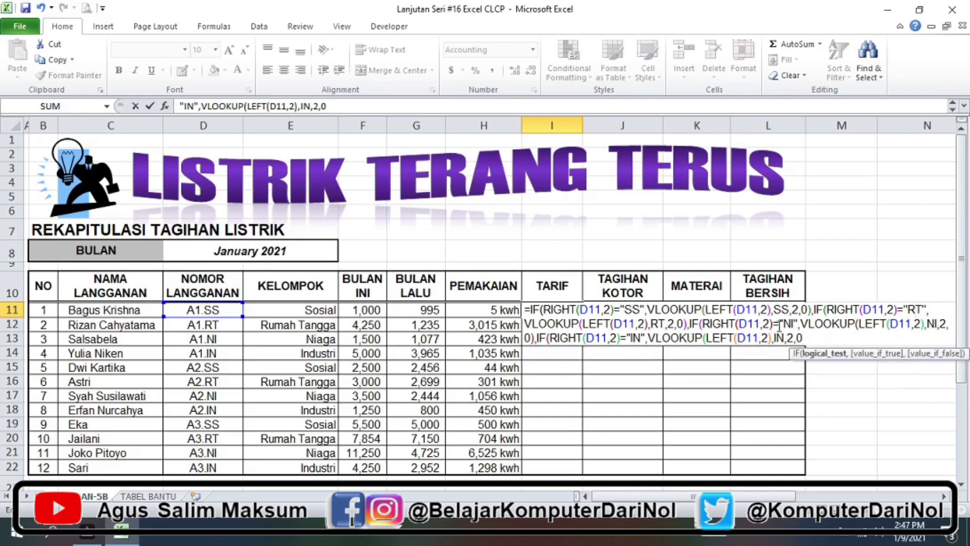
pyautogui.click(782, 325)
# Close all nested IF parentheses and enter the formula, so I11 returns Rp 250
pyautogui.click(635, 337)
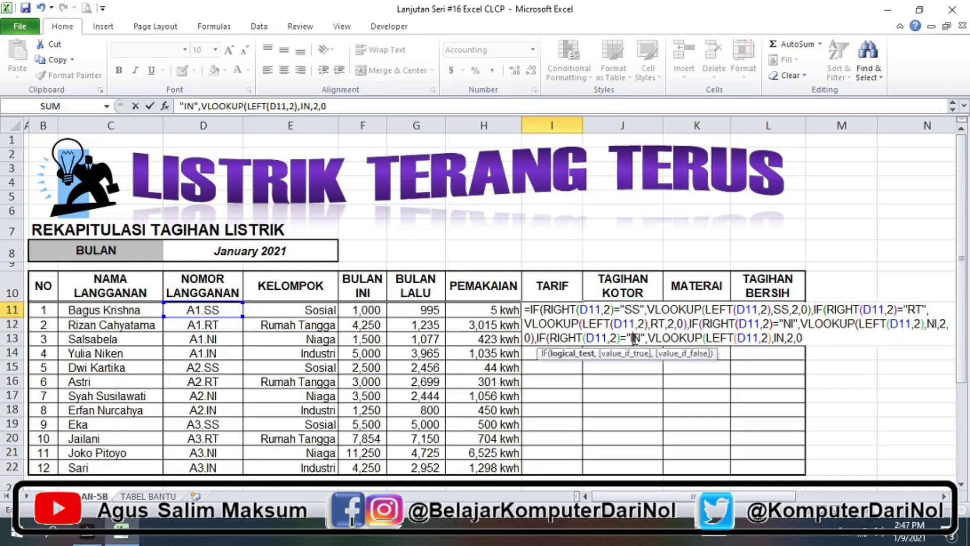
pyautogui.click(804, 337)
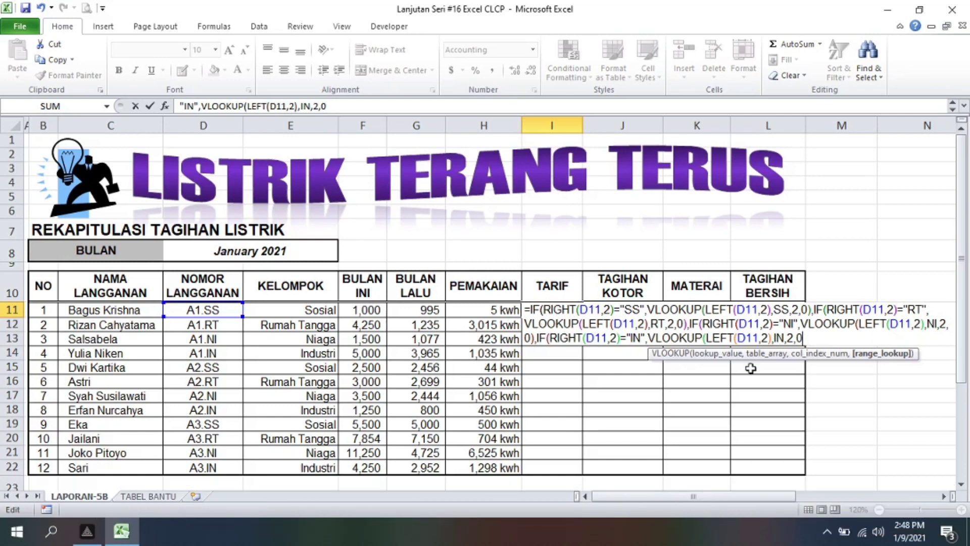
pyautogui.write(')))))')
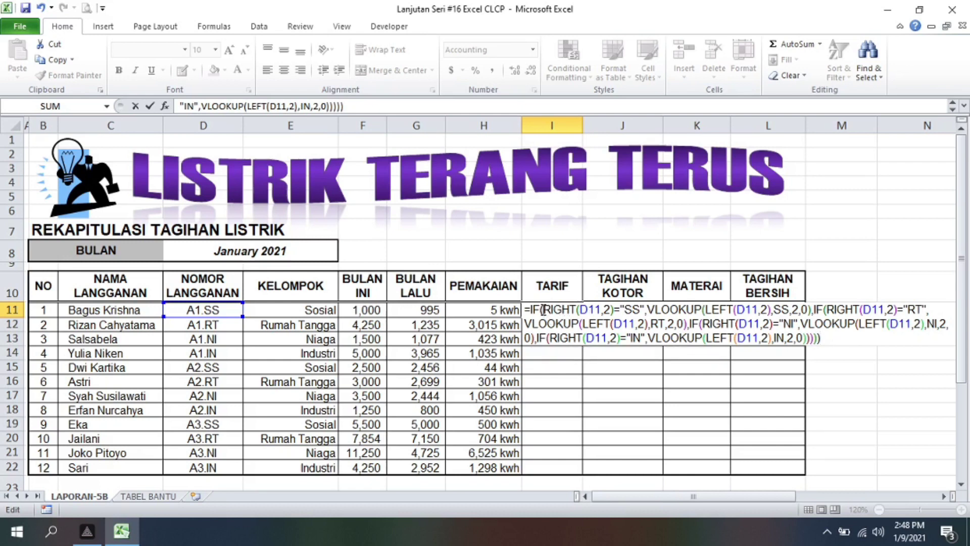
pyautogui.press('BackSpace')
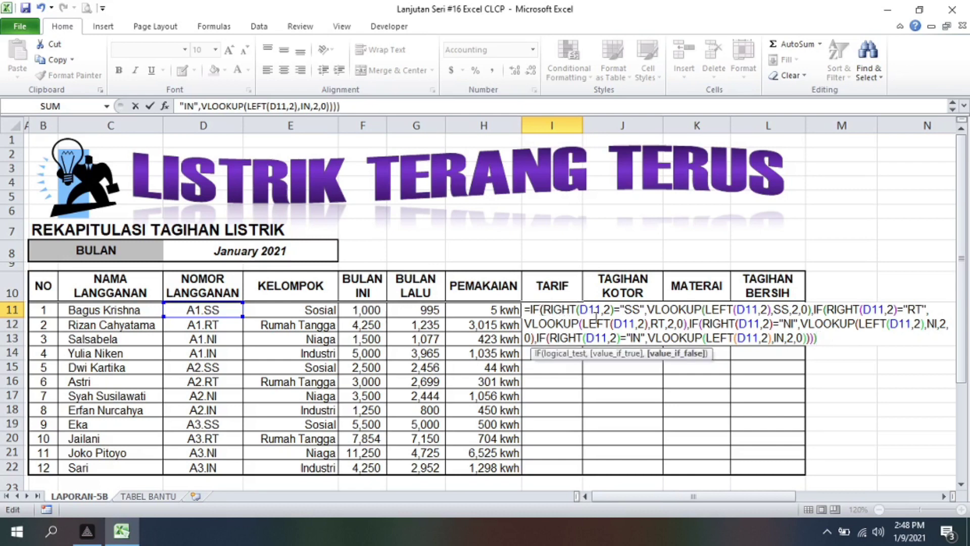
pyautogui.write(')')
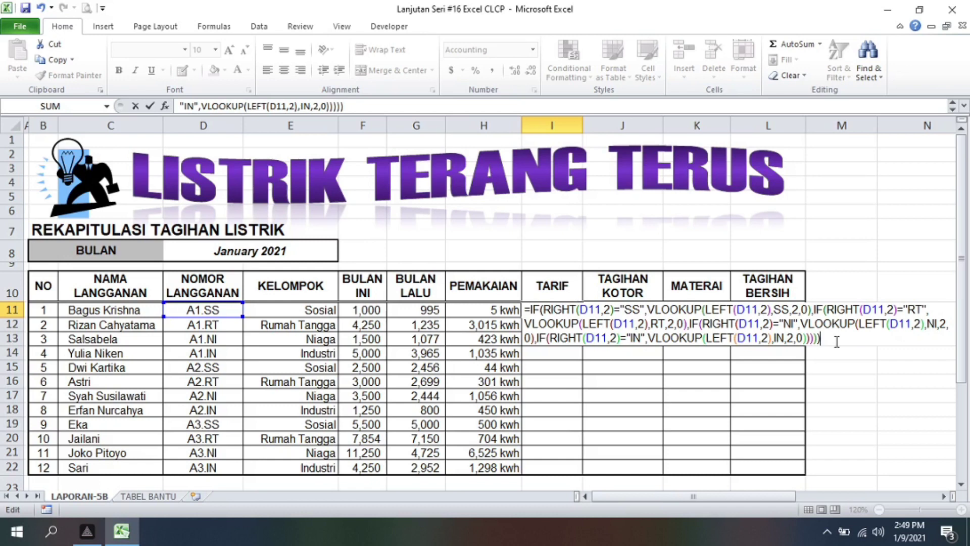
pyautogui.press('Return')
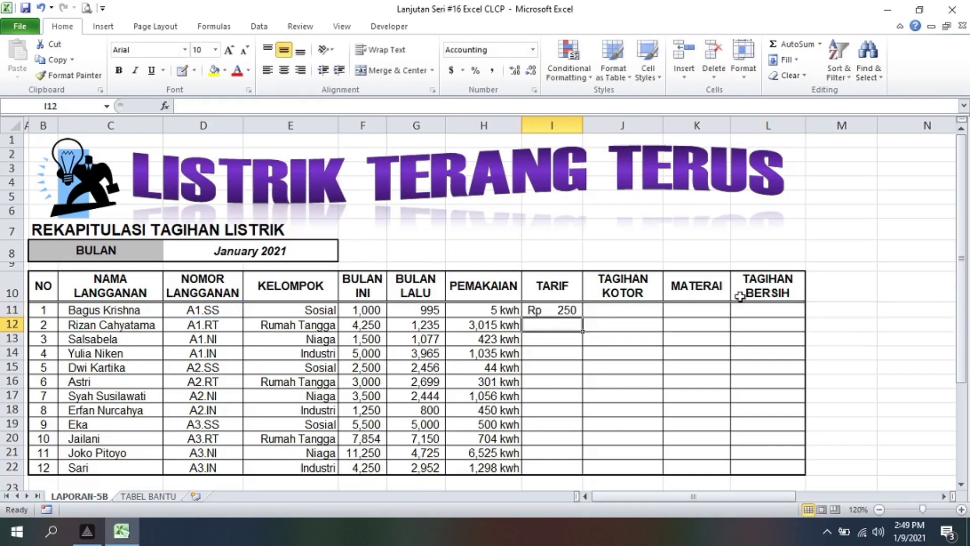
# Fill the I11 tariff formula down through I22, then check D11 and I11
pyautogui.click(564, 311)
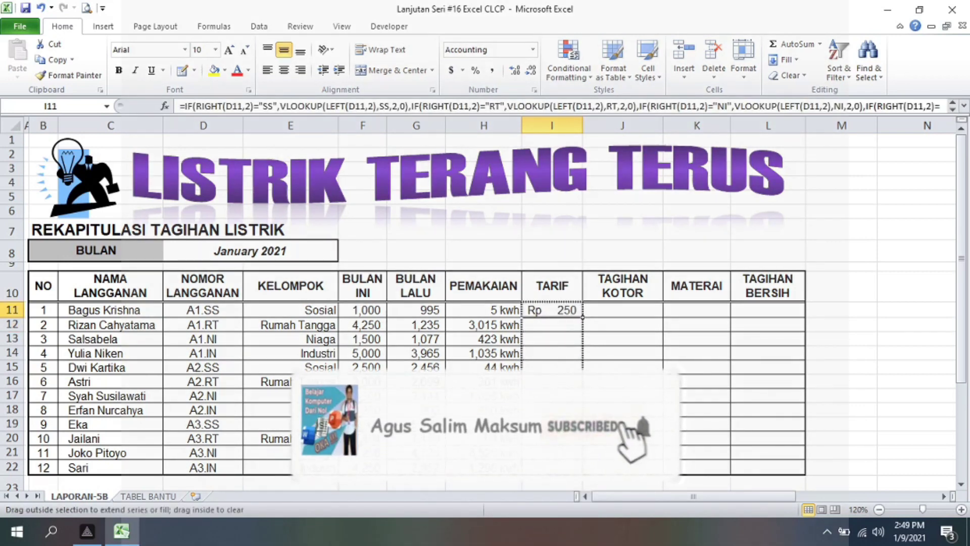
pyautogui.doubleClick(582, 317)
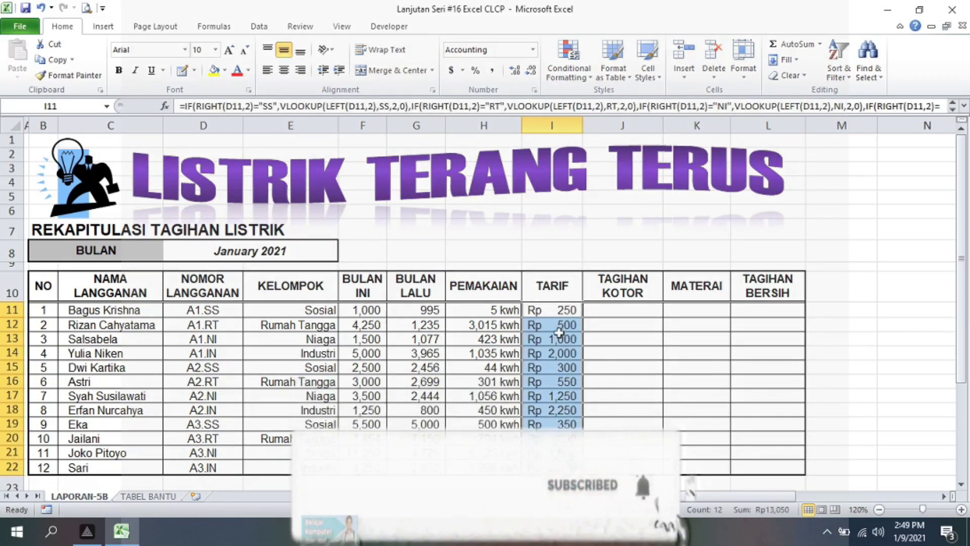
pyautogui.click(558, 313)
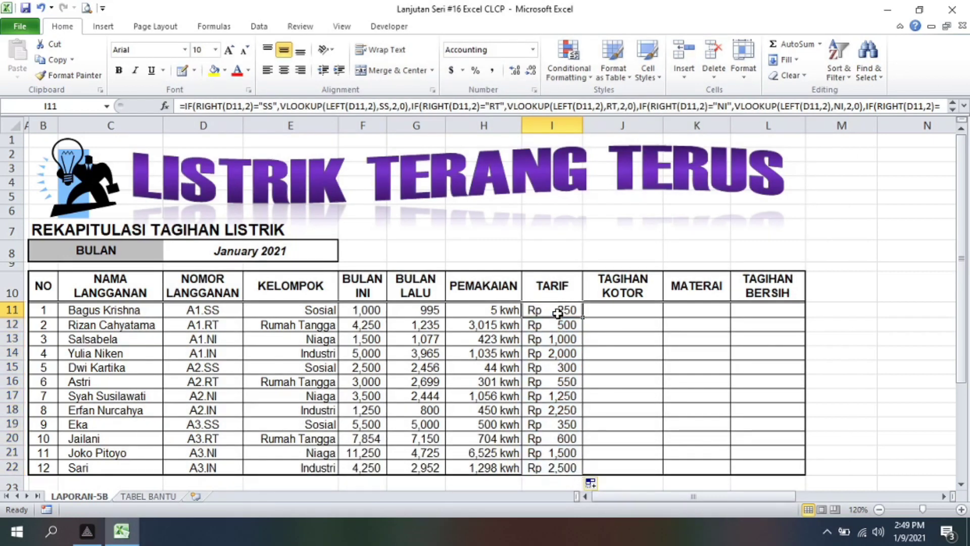
pyautogui.click(213, 314)
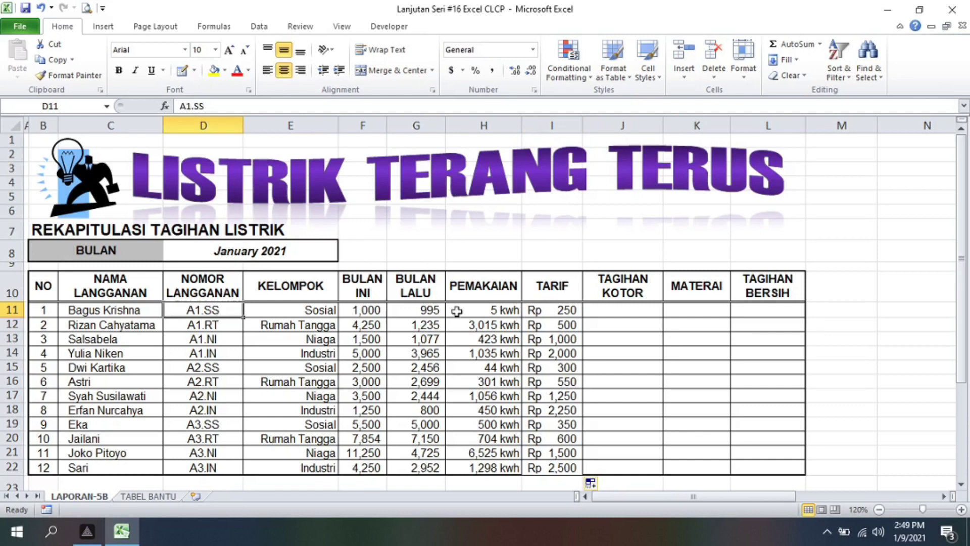
pyautogui.click(556, 316)
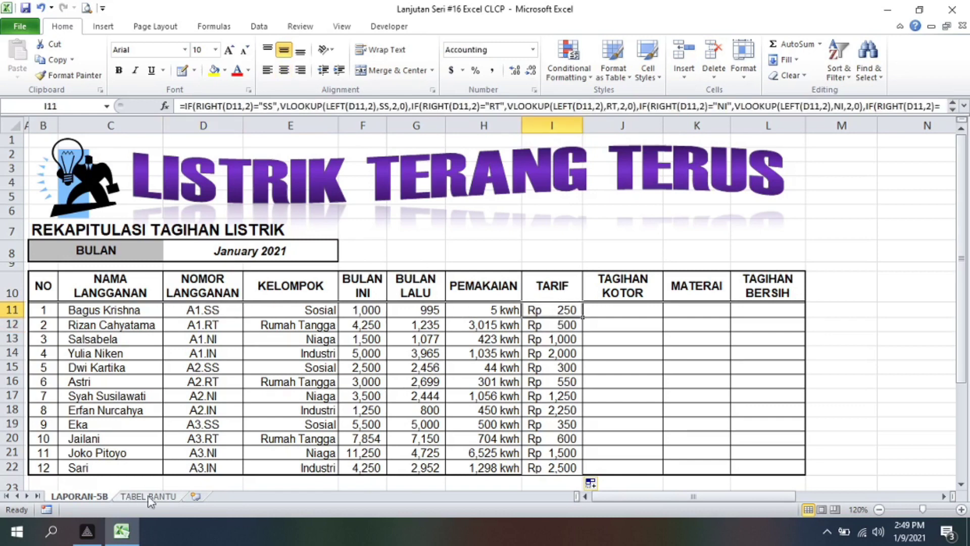
pyautogui.click(148, 496)
pyautogui.click(304, 169)
pyautogui.click(274, 172)
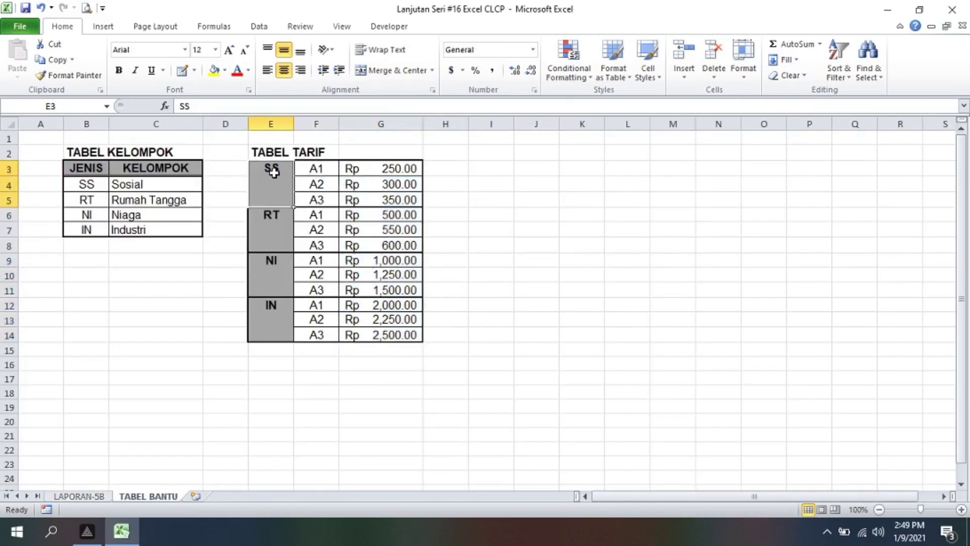
pyautogui.click(375, 171)
pyautogui.click(309, 181)
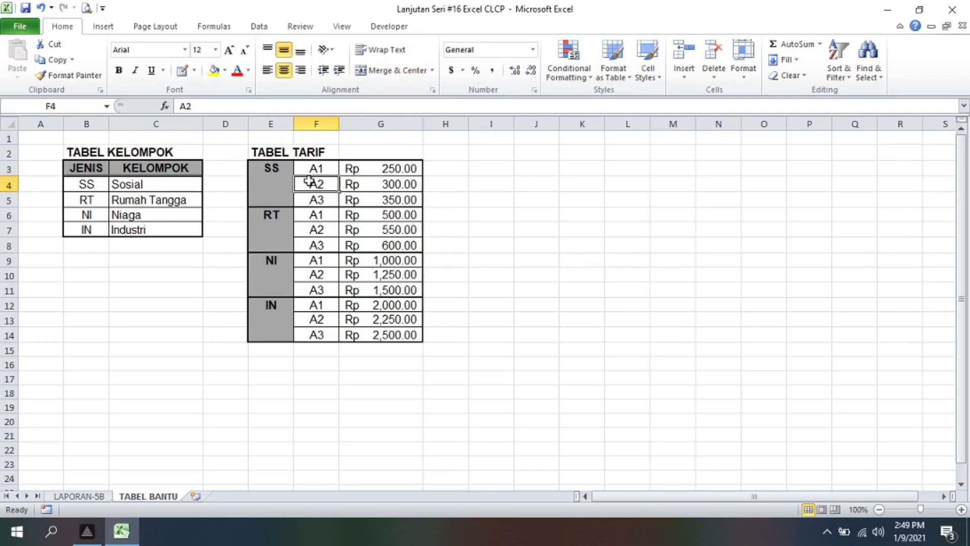
pyautogui.click(277, 169)
pyautogui.click(383, 188)
pyautogui.click(81, 496)
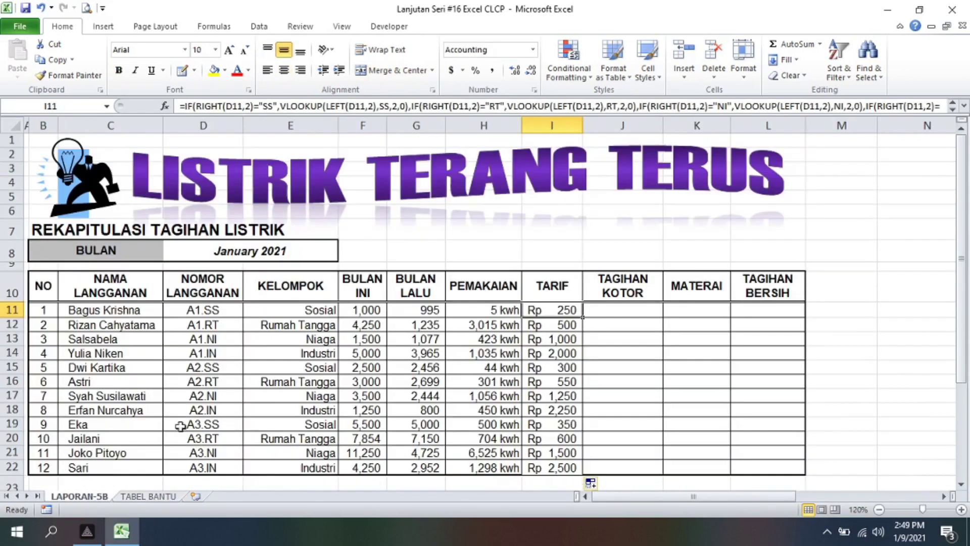
pyautogui.click(192, 368)
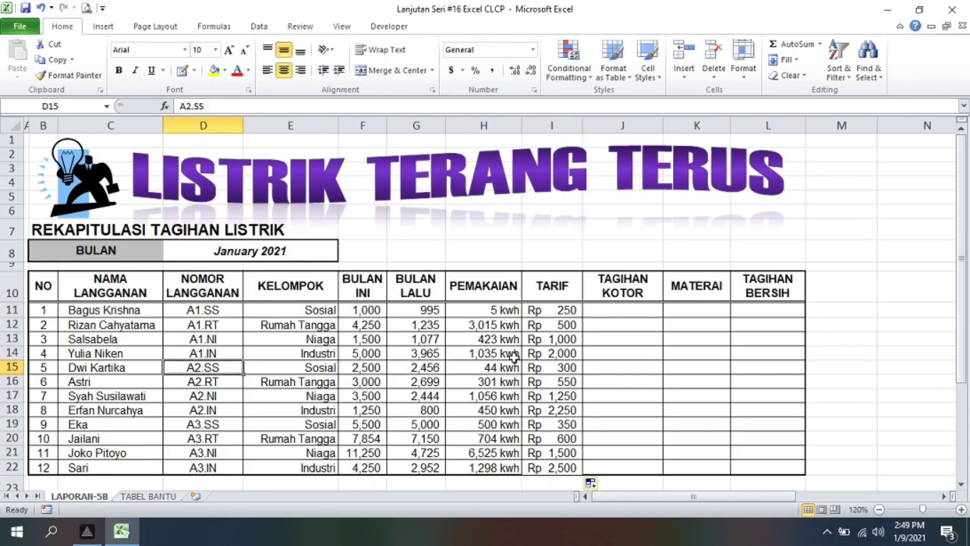
pyautogui.click(555, 369)
pyautogui.click(148, 496)
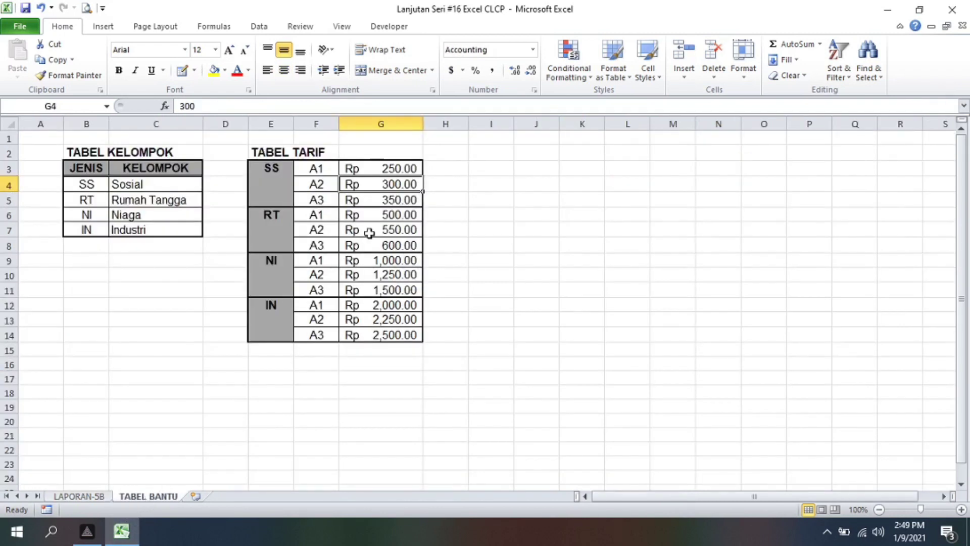
pyautogui.click(374, 200)
pyautogui.click(87, 496)
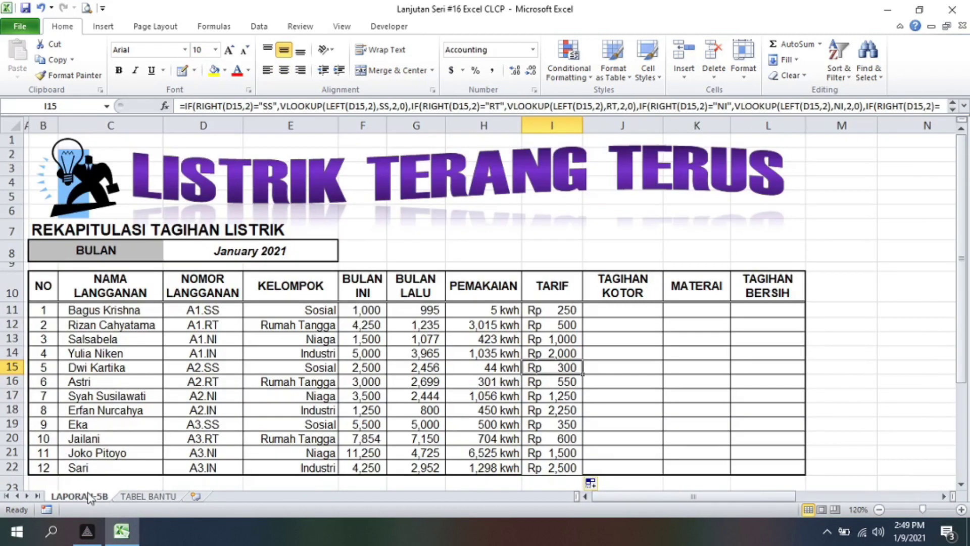
pyautogui.click(200, 427)
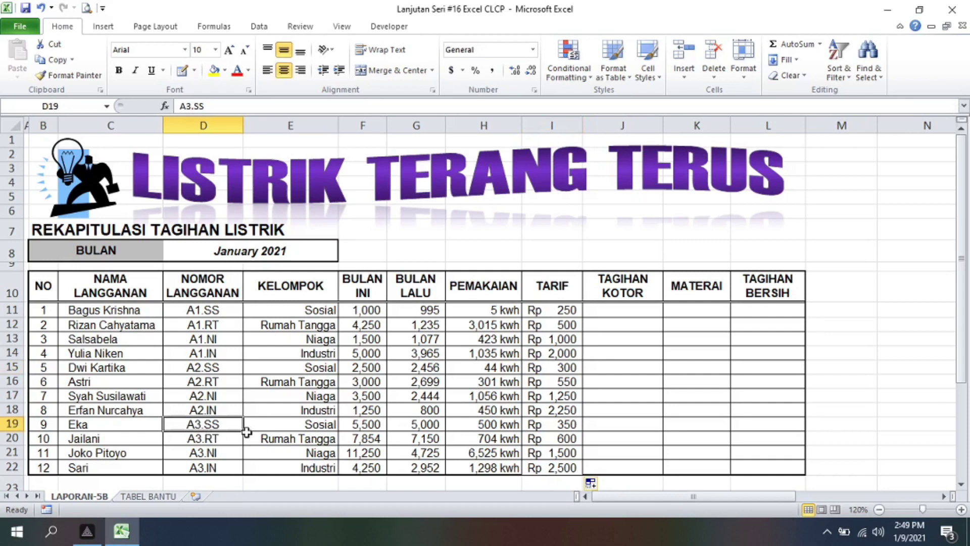
pyautogui.click(555, 429)
pyautogui.moveTo(552, 315); pyautogui.dragTo(553, 468)
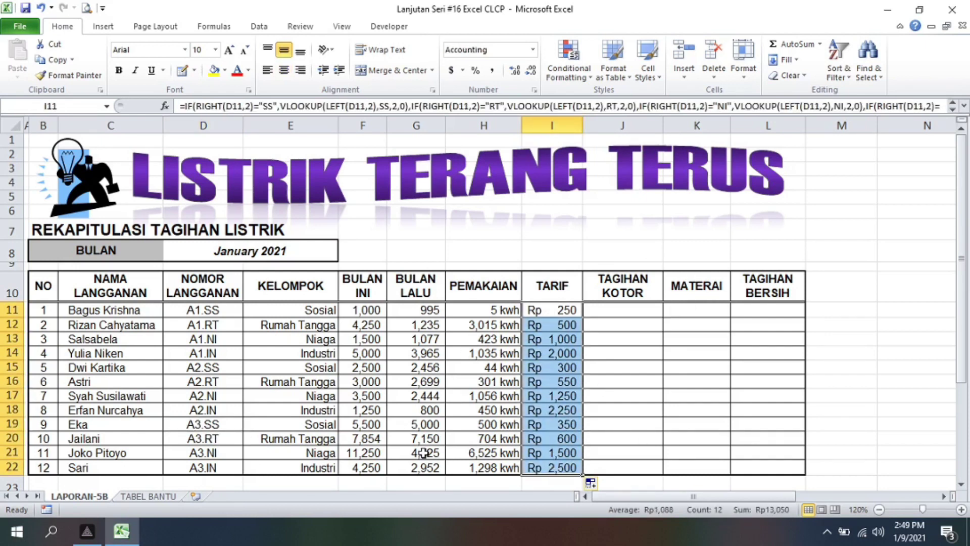
pyautogui.click(149, 496)
pyautogui.click(478, 260)
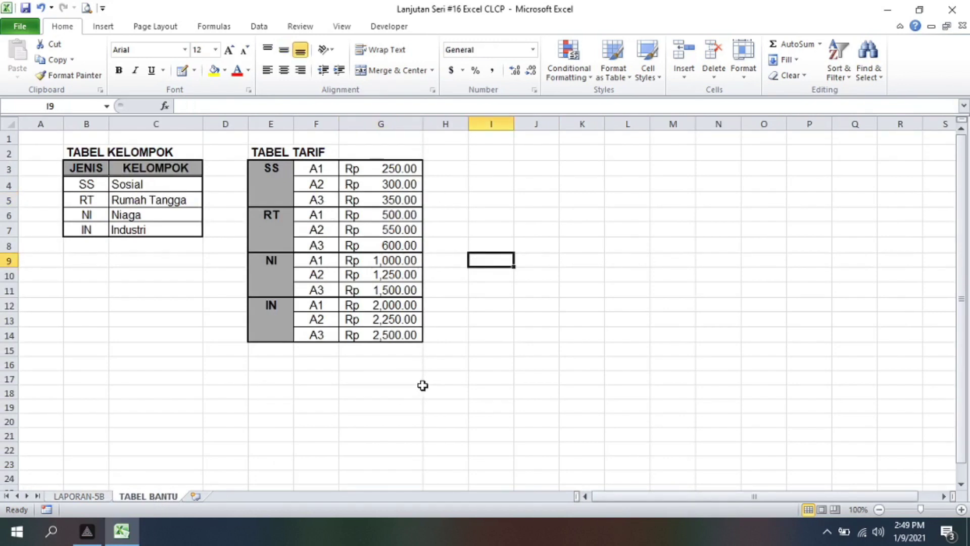
pyautogui.click(87, 499)
pyautogui.click(609, 312)
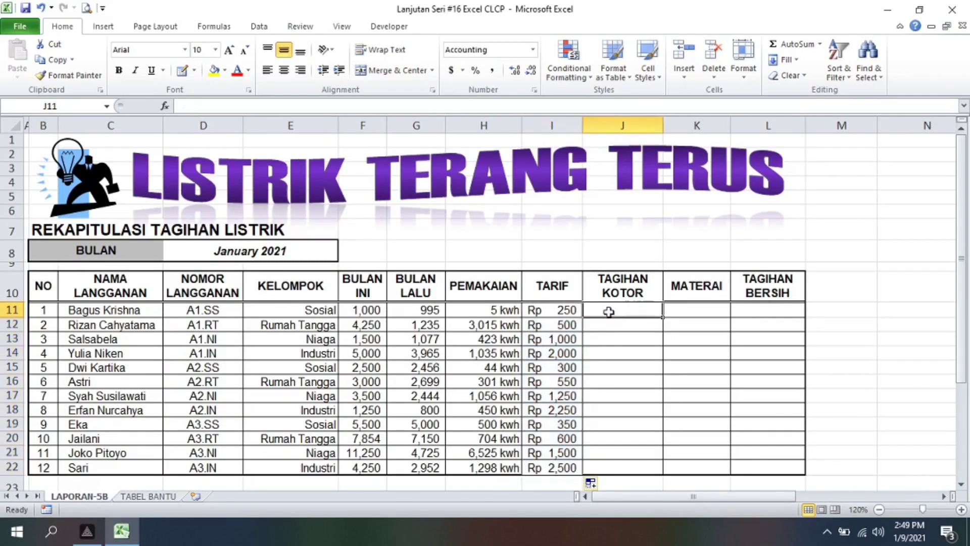